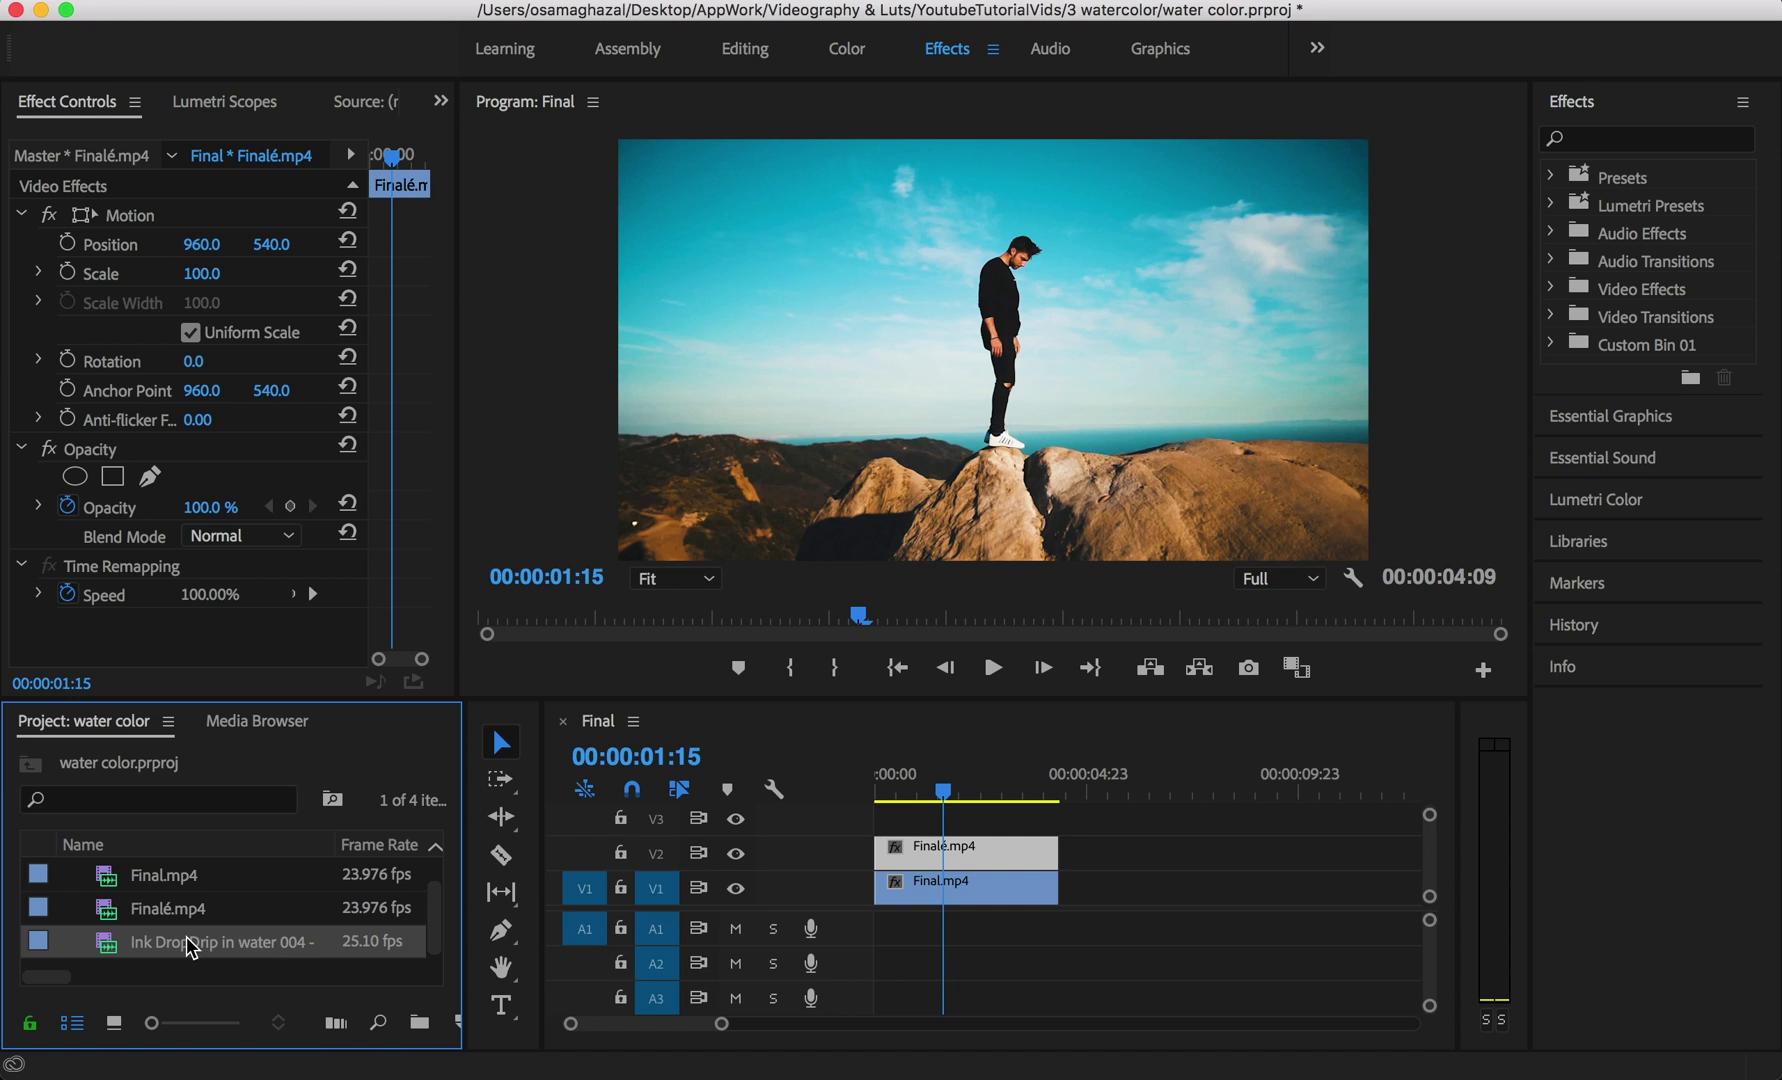
- Place the Ink DropDrip footage on V3 at the sequence start and delete its A3 audio
{"action": "left_click_drag", "start_coordinate": [144, 946], "coordinate": [1181, 827]}
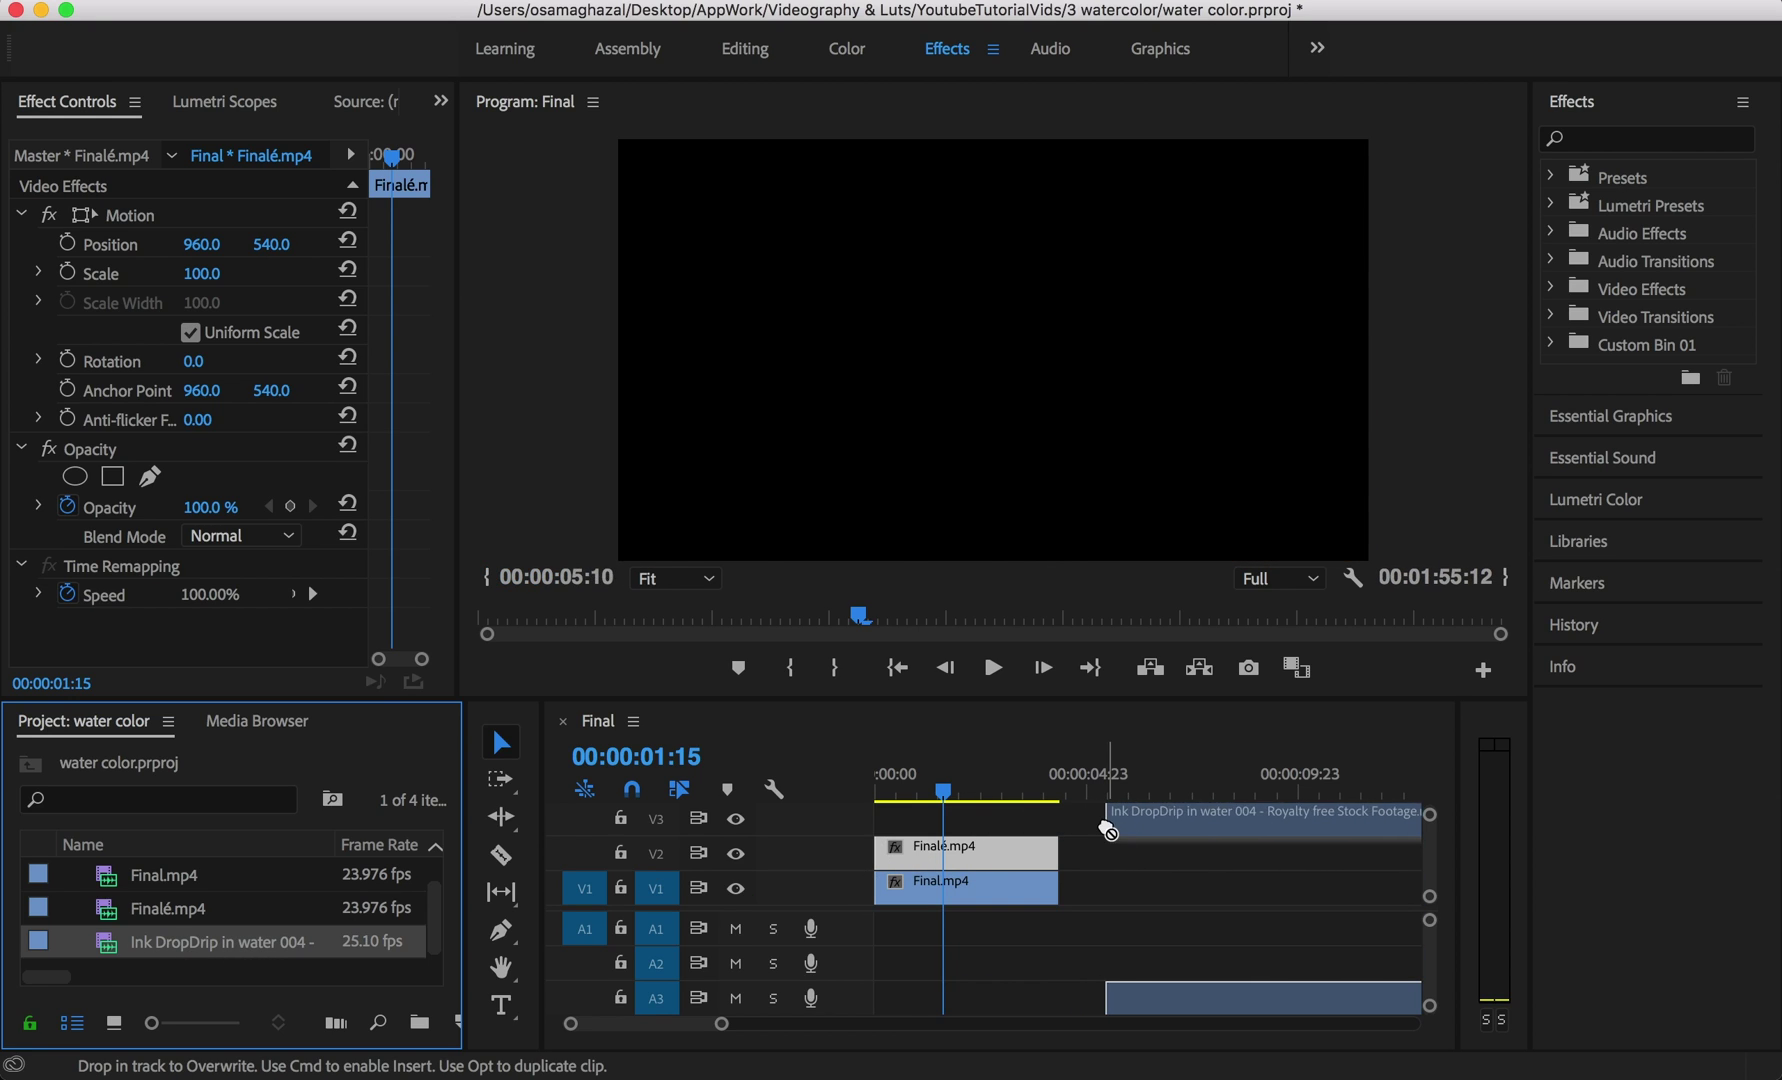
{"action": "left_click", "coordinate": [1181, 827]}
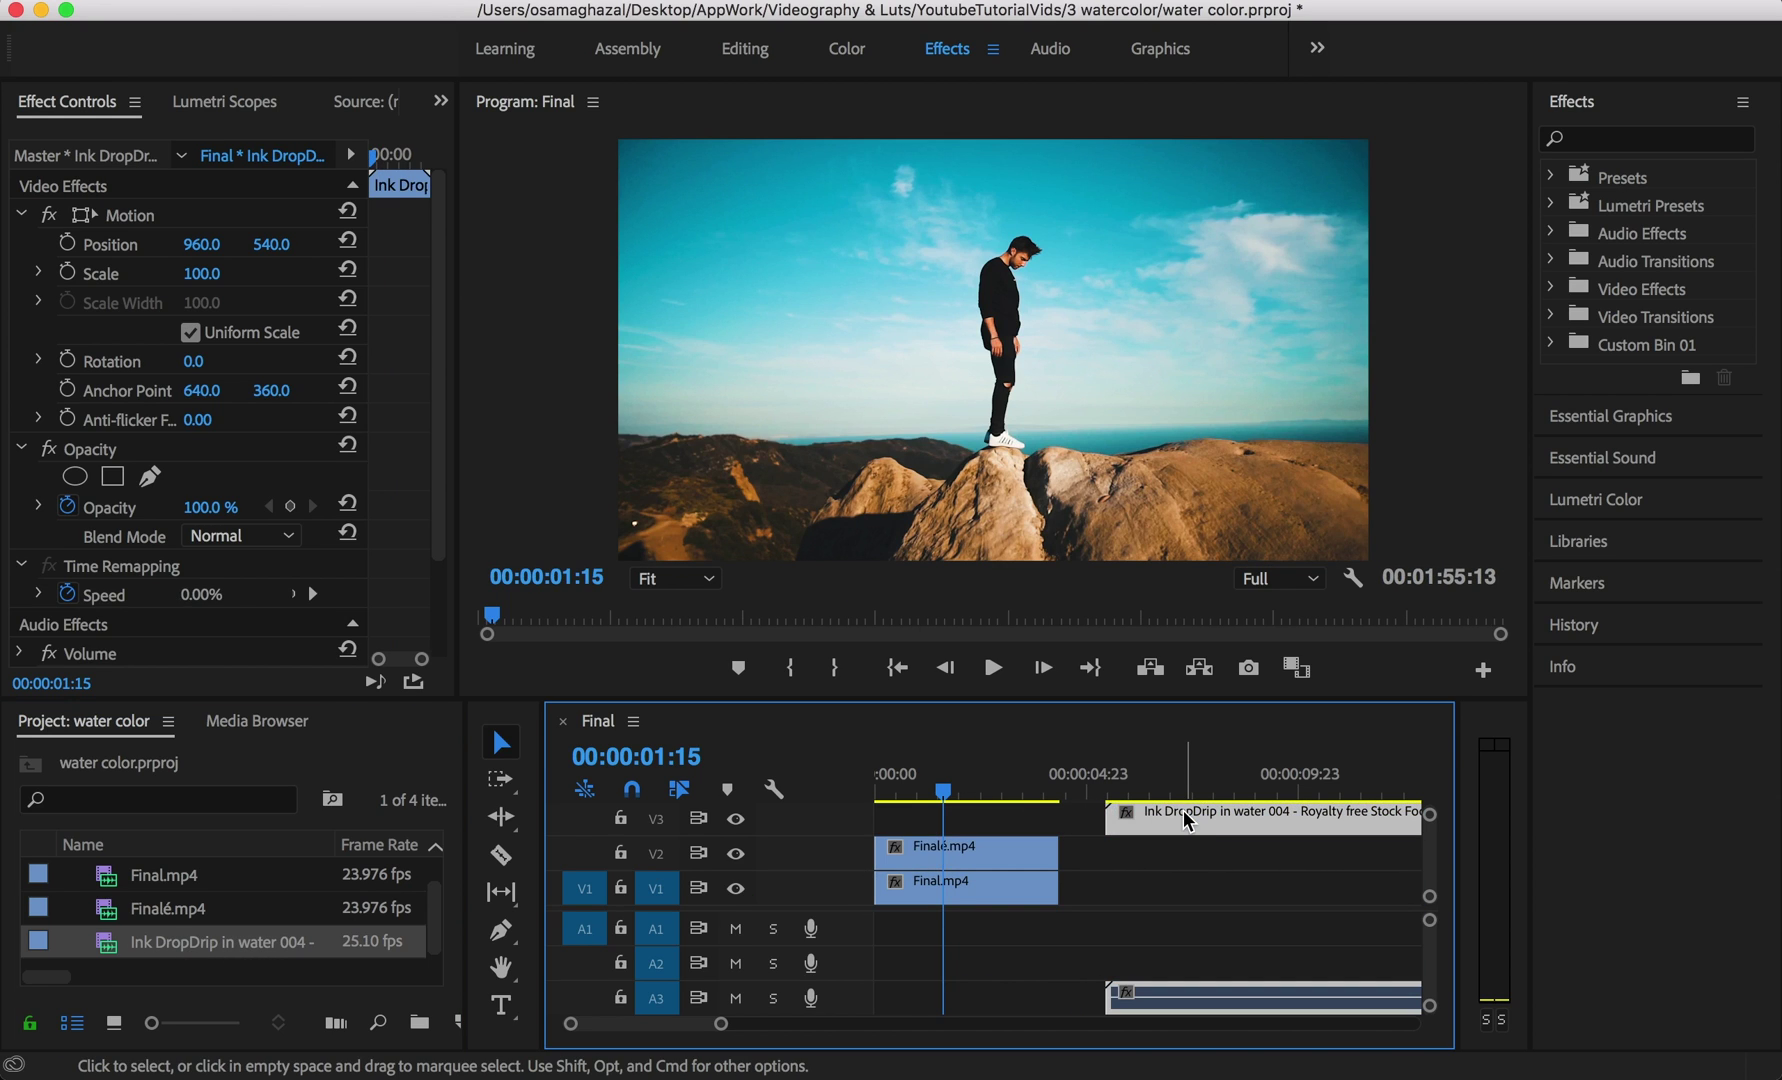
{"action": "left_click", "coordinate": [1186, 991]}
{"action": "key", "text": "Delete"}
{"action": "left_click_drag", "start_coordinate": [1185, 816], "coordinate": [915, 812]}
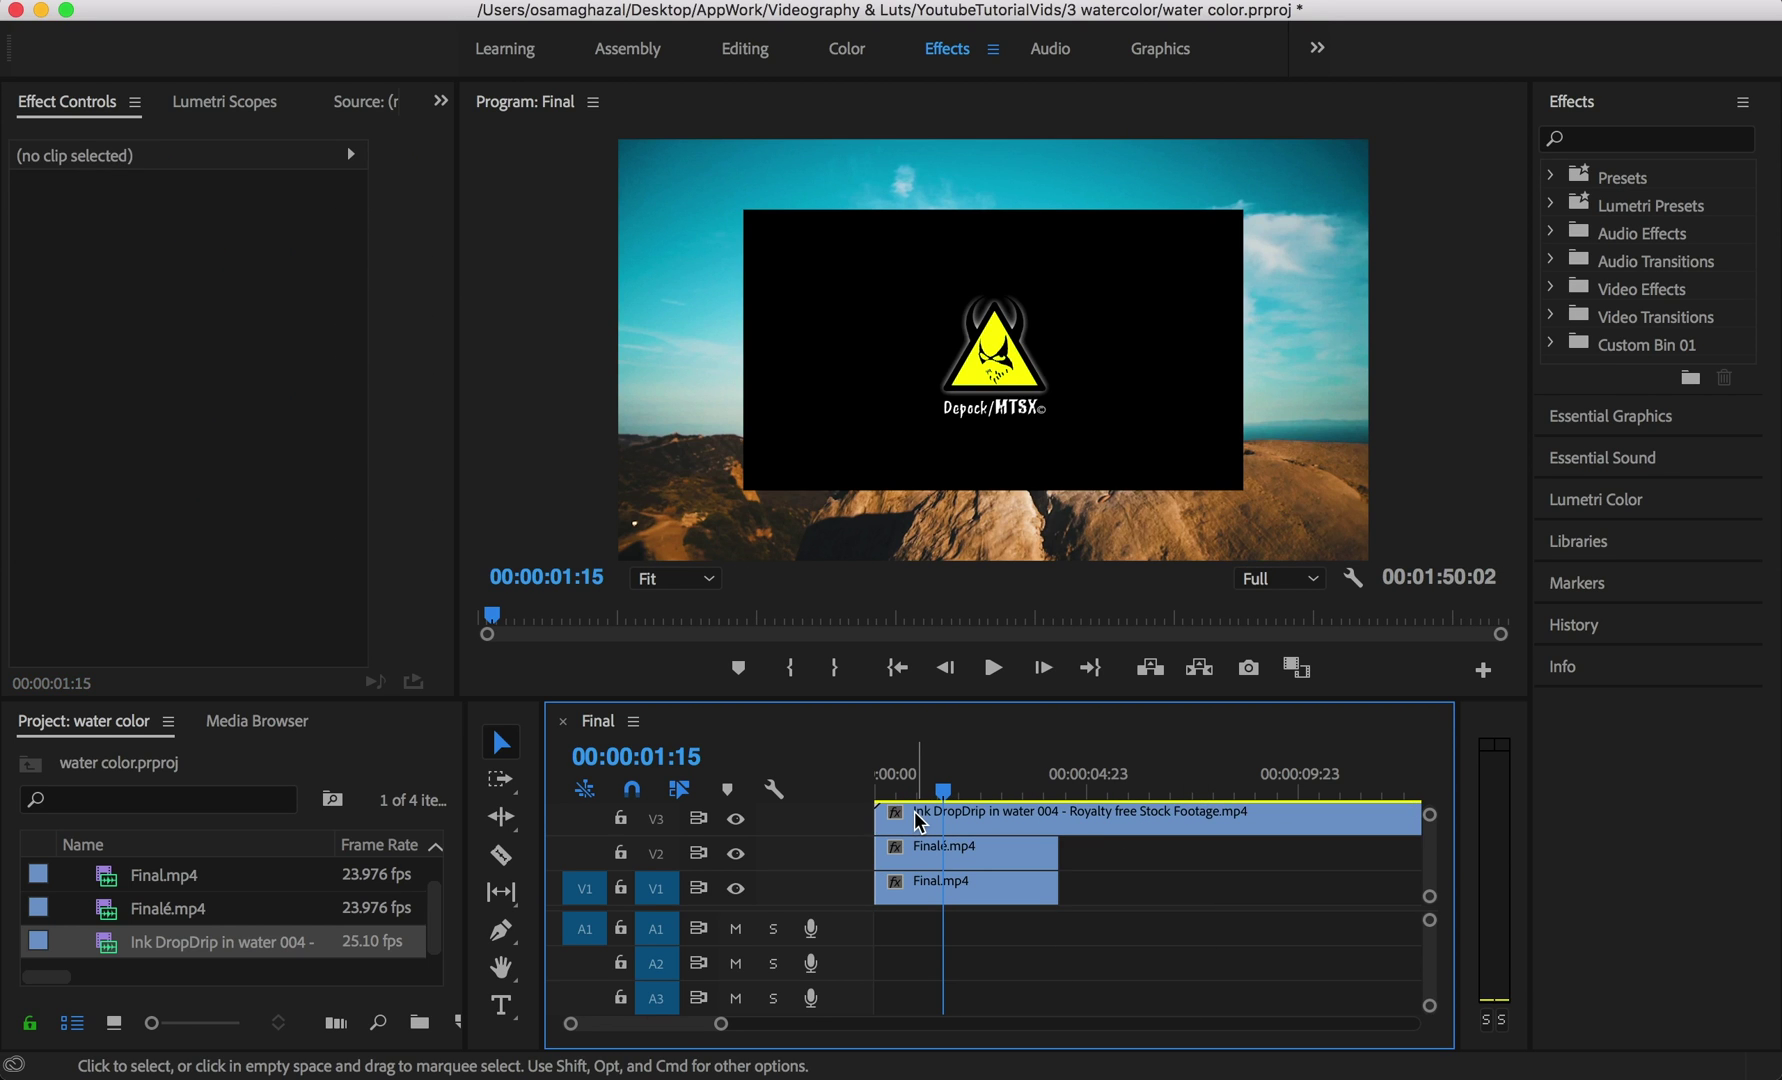
- Scale the ink clip to 192 to fill the frame and scrub to where the ink appears
{"action": "left_click", "coordinate": [944, 816]}
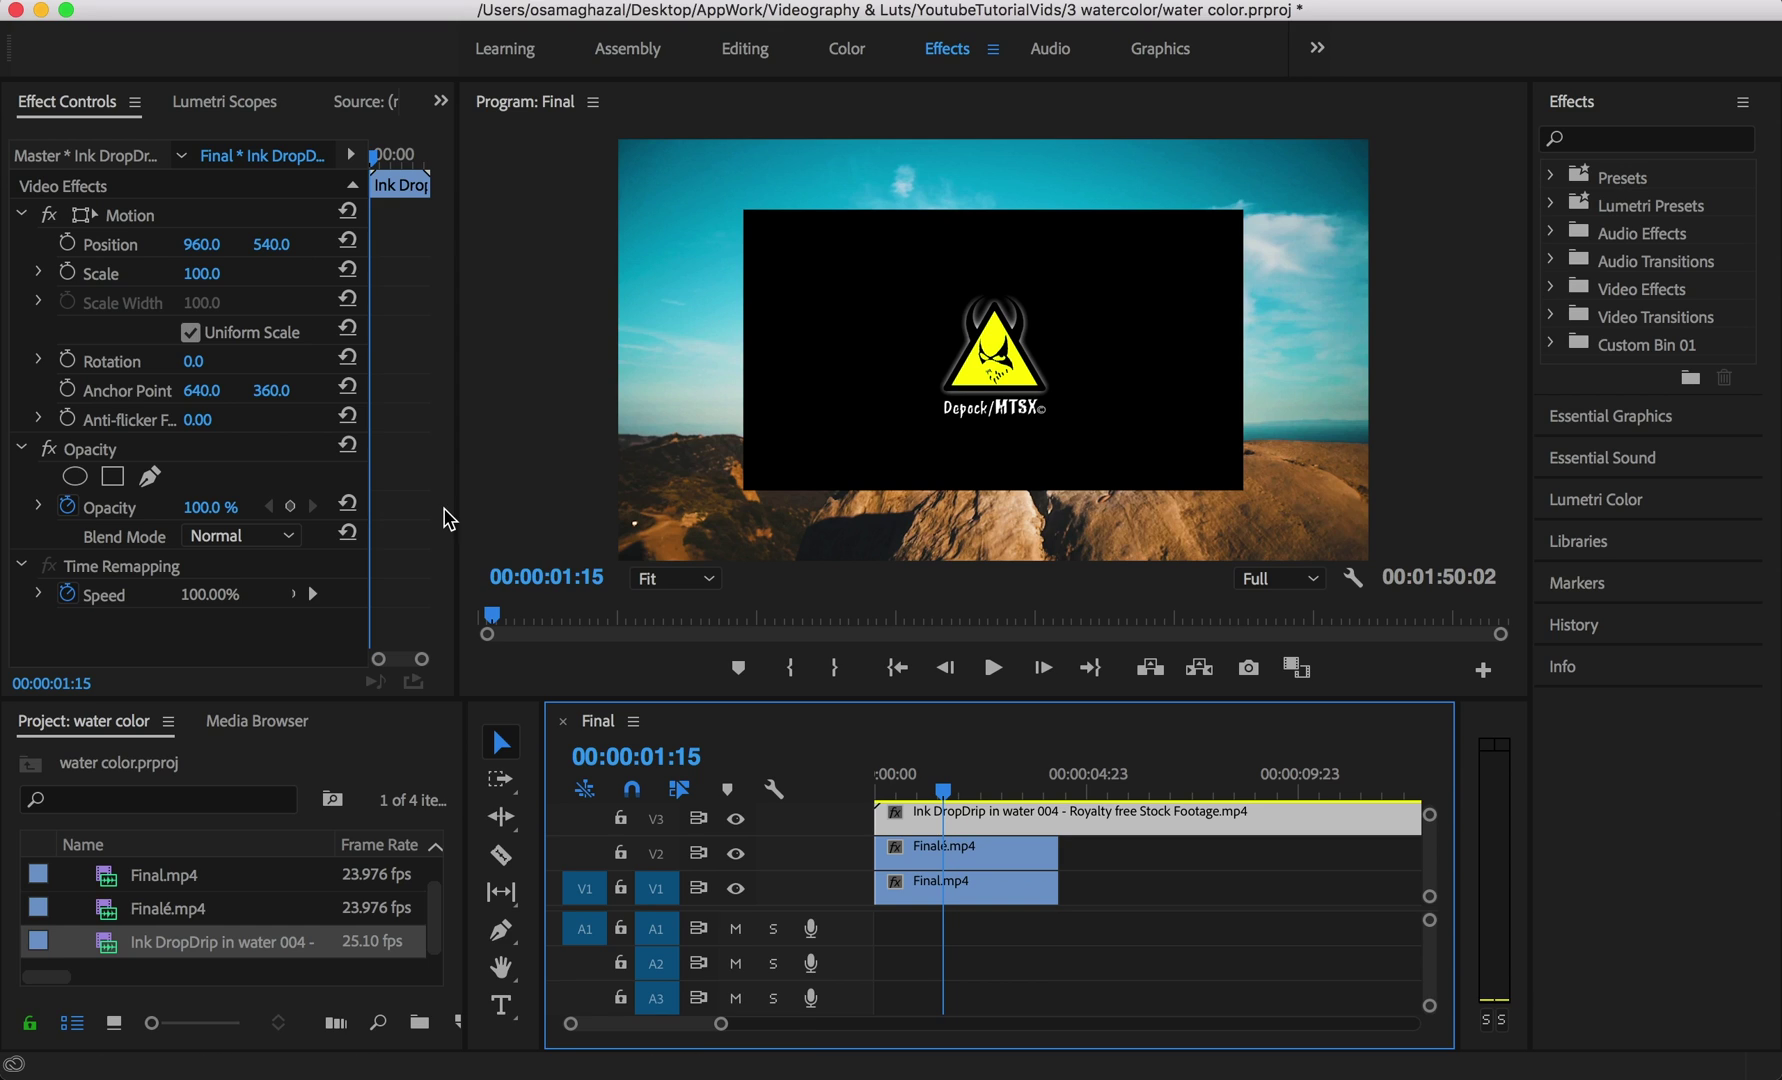
{"action": "left_click_drag", "start_coordinate": [213, 283], "coordinate": [342, 283]}
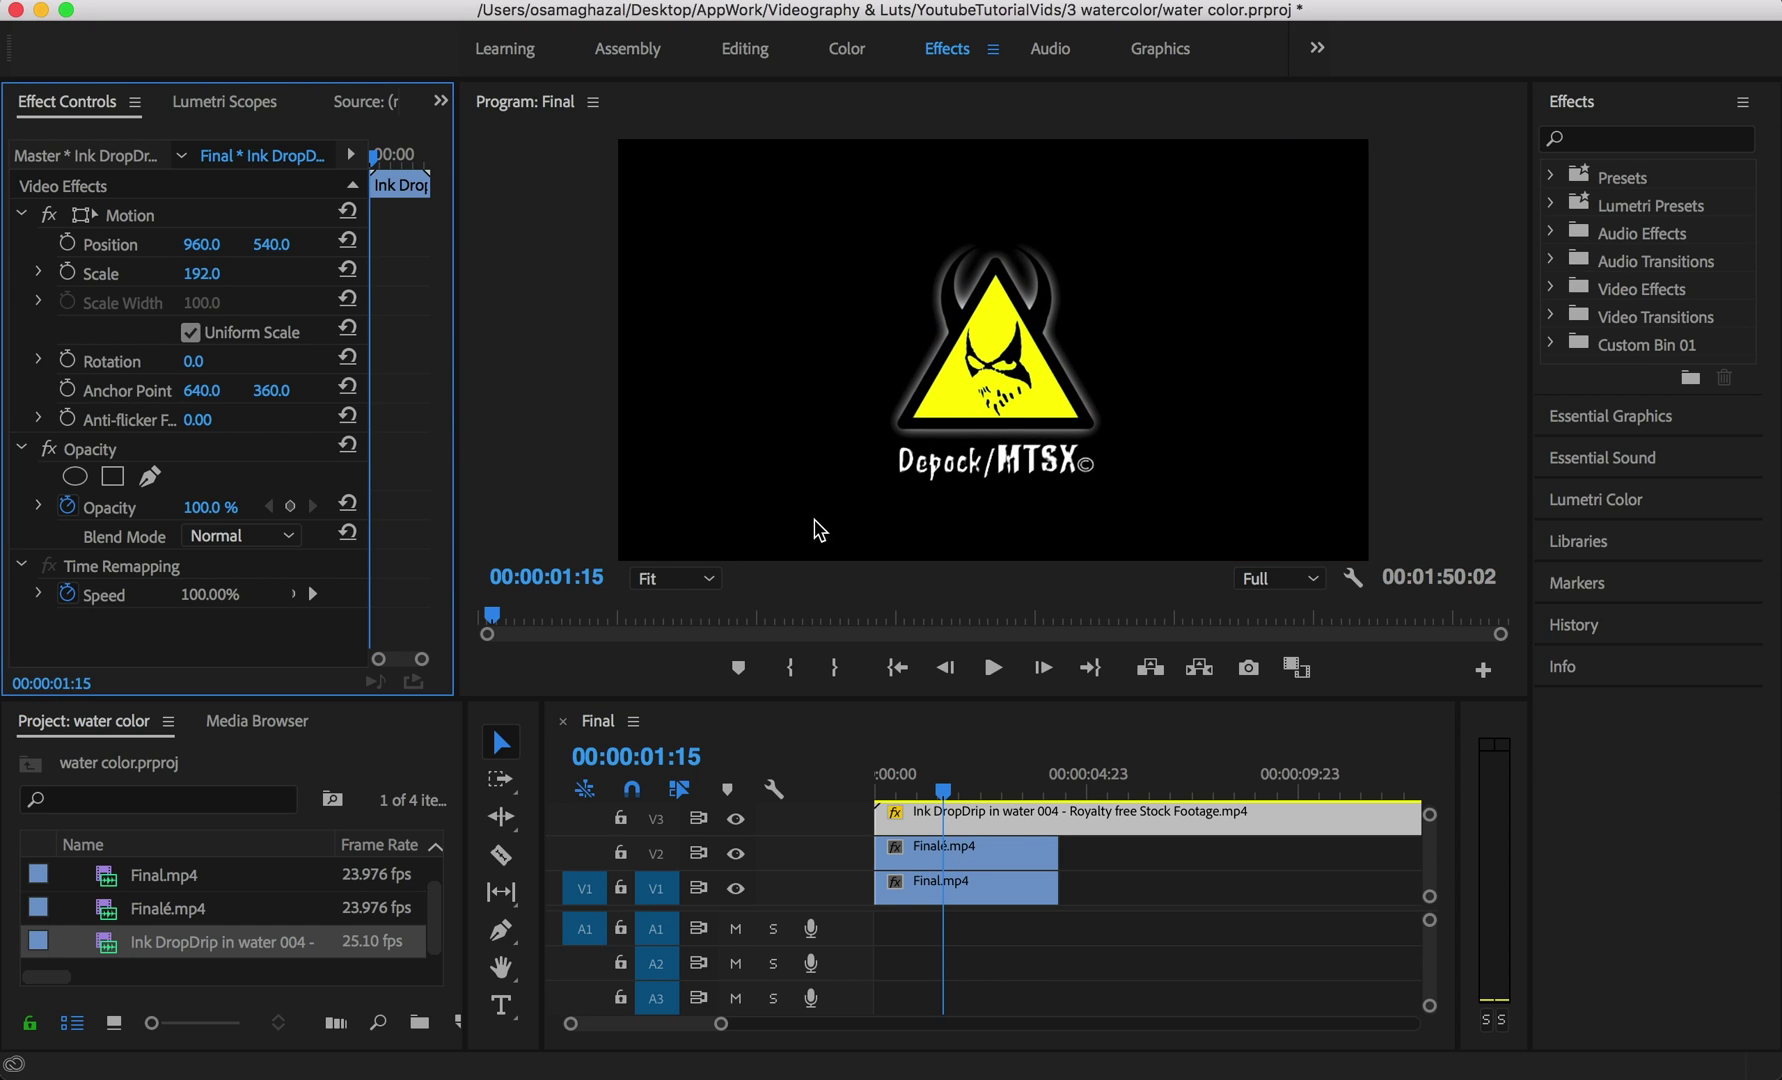
{"action": "left_click_drag", "start_coordinate": [937, 782], "coordinate": [992, 777]}
{"action": "left_click", "coordinate": [1094, 777]}
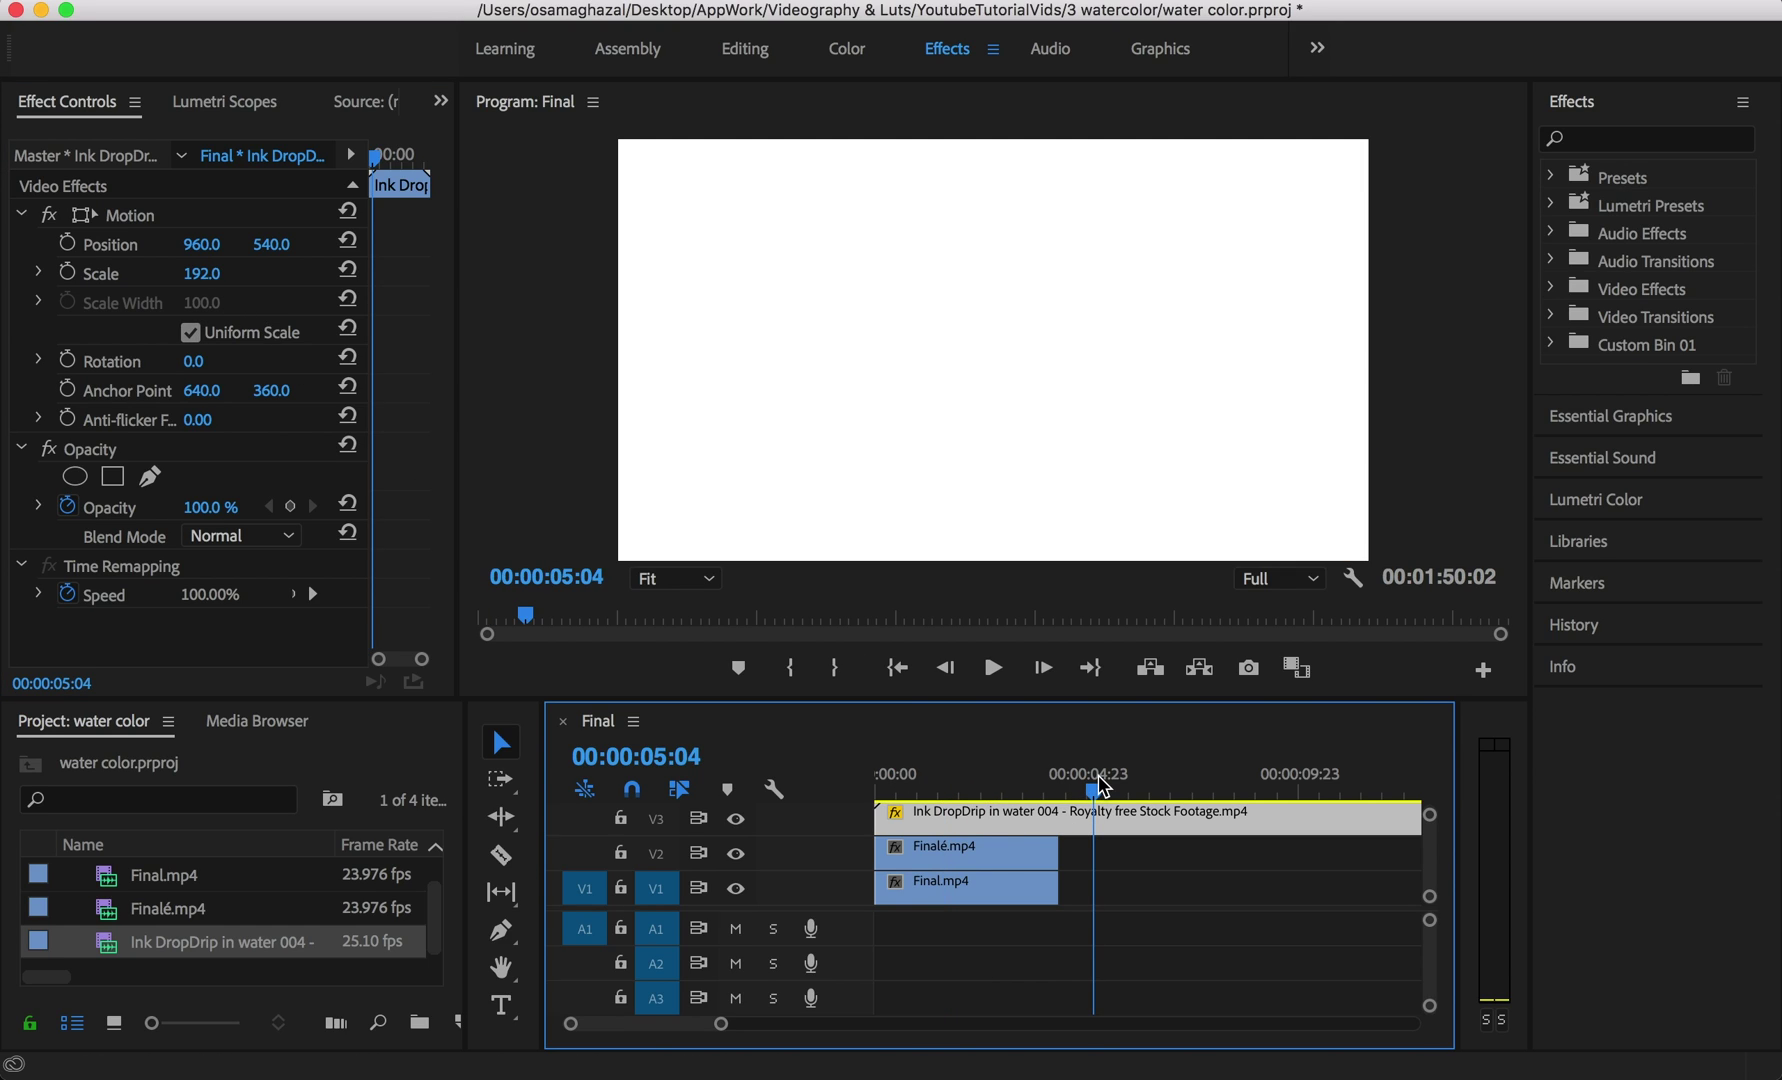
{"action": "left_click", "coordinate": [1162, 801]}
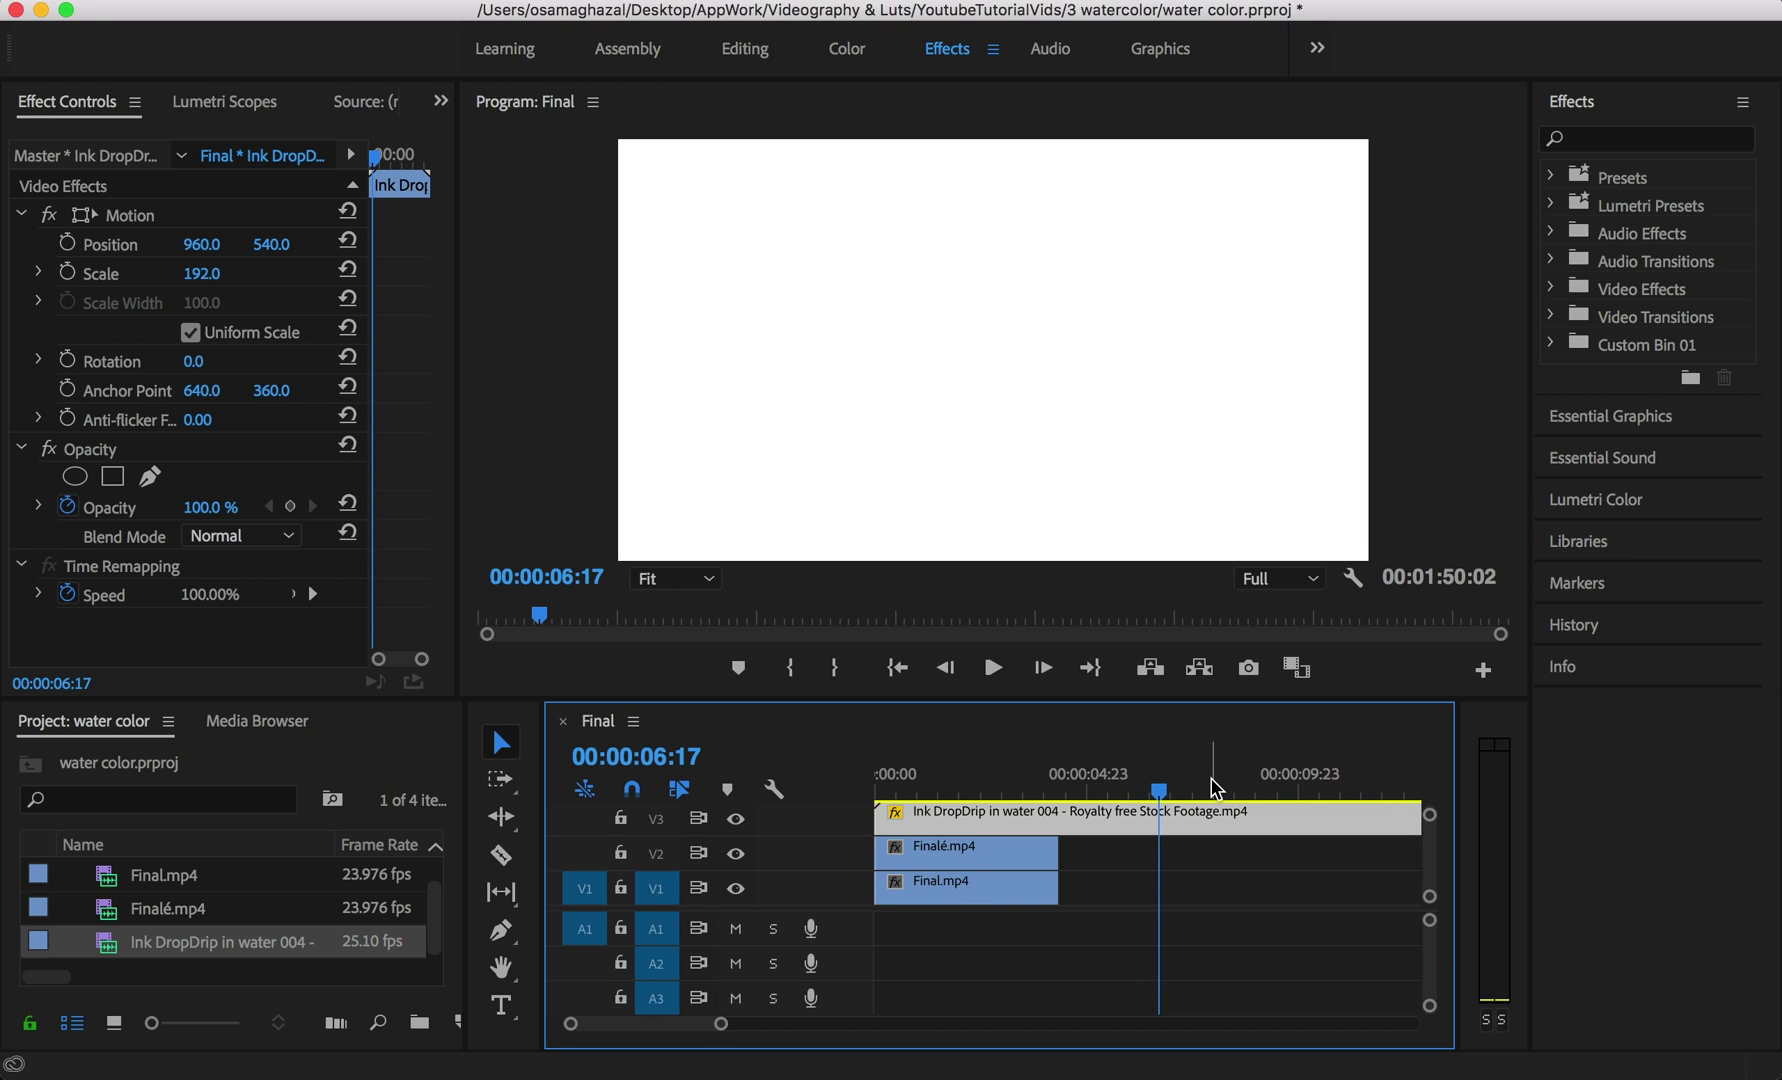
{"action": "key", "text": "minus"}
{"action": "key", "text": "minus"}
{"action": "mouse_move", "coordinate": [909, 789]}
{"action": "left_mouse_down"}
{"action": "mouse_move", "coordinate": [965, 808]}
{"action": "mouse_move", "coordinate": [947, 790]}
{"action": "mouse_move", "coordinate": [916, 810]}
{"action": "left_mouse_up"}
- Cut off the blank opening of the ink clip and slide the rest to the sequence start
{"action": "key", "text": "c"}
{"action": "left_click", "coordinate": [912, 822]}
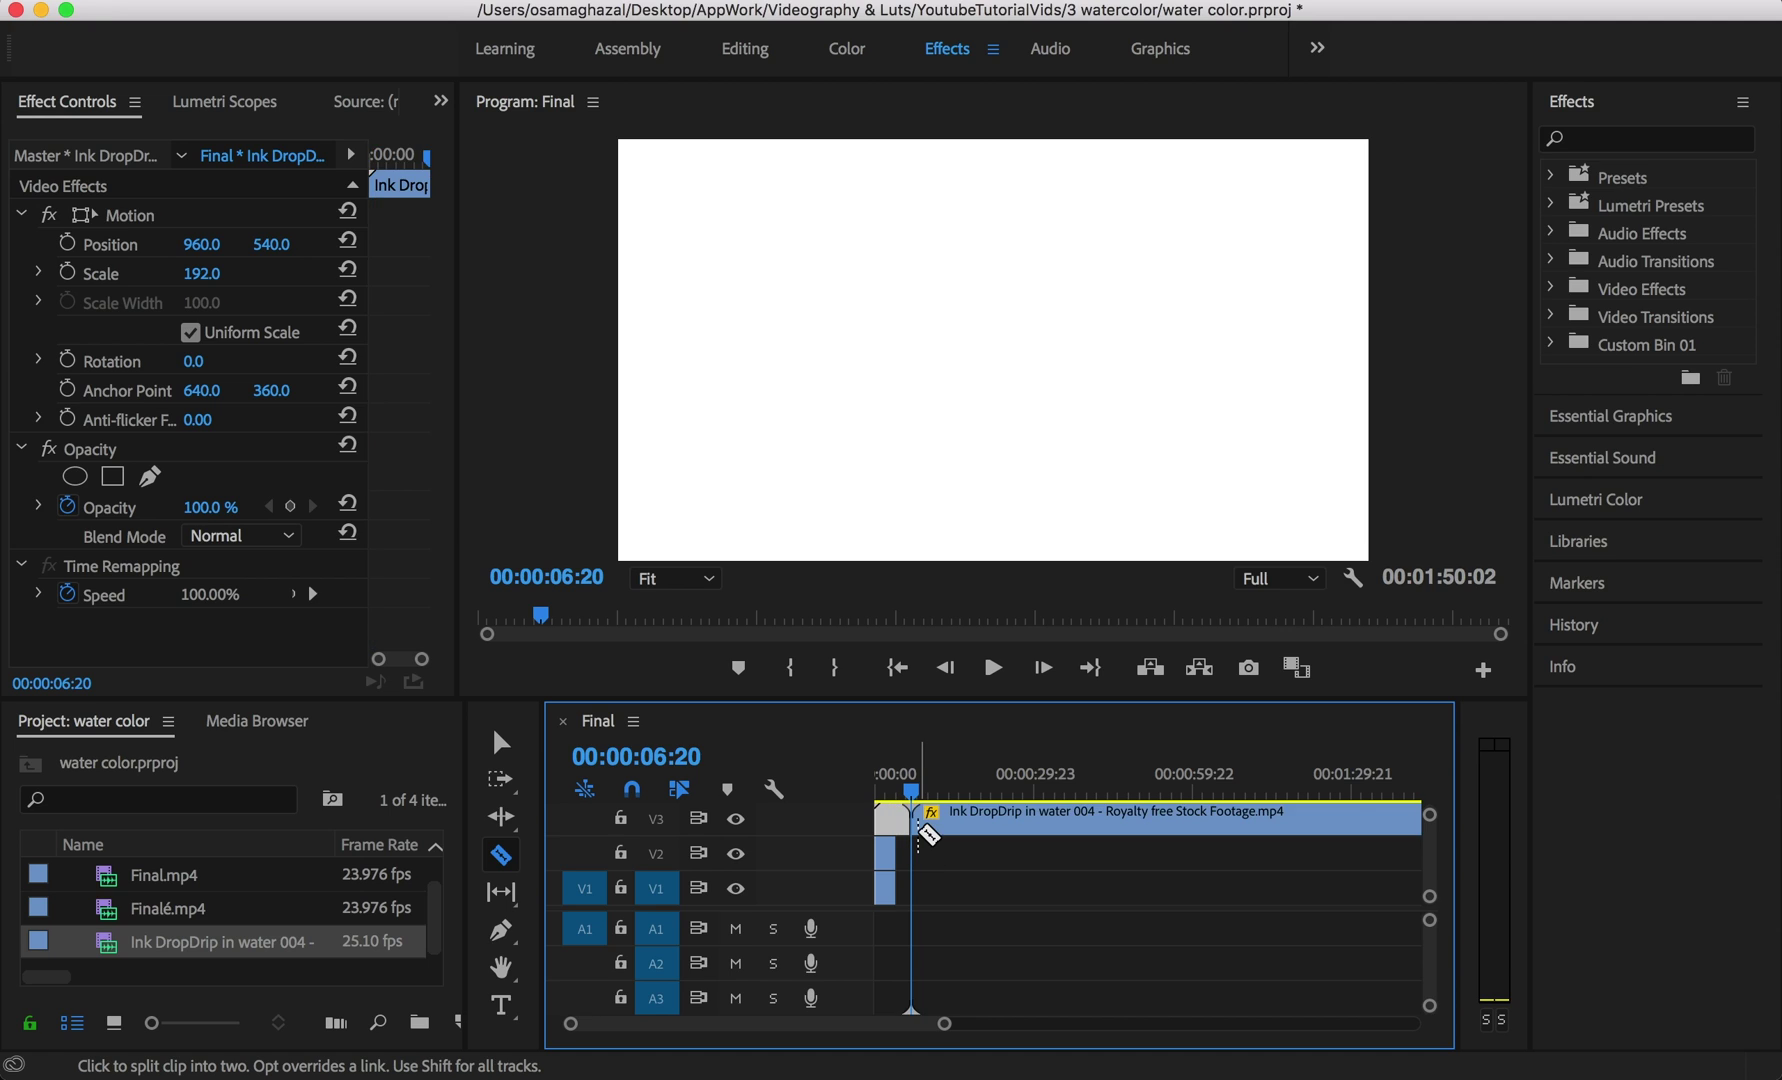
{"action": "key", "text": "v"}
{"action": "key", "text": "Delete"}
{"action": "left_click_drag", "start_coordinate": [963, 808], "coordinate": [893, 821]}
{"action": "key", "text": "="}
{"action": "key", "text": "="}
{"action": "key", "text": "="}
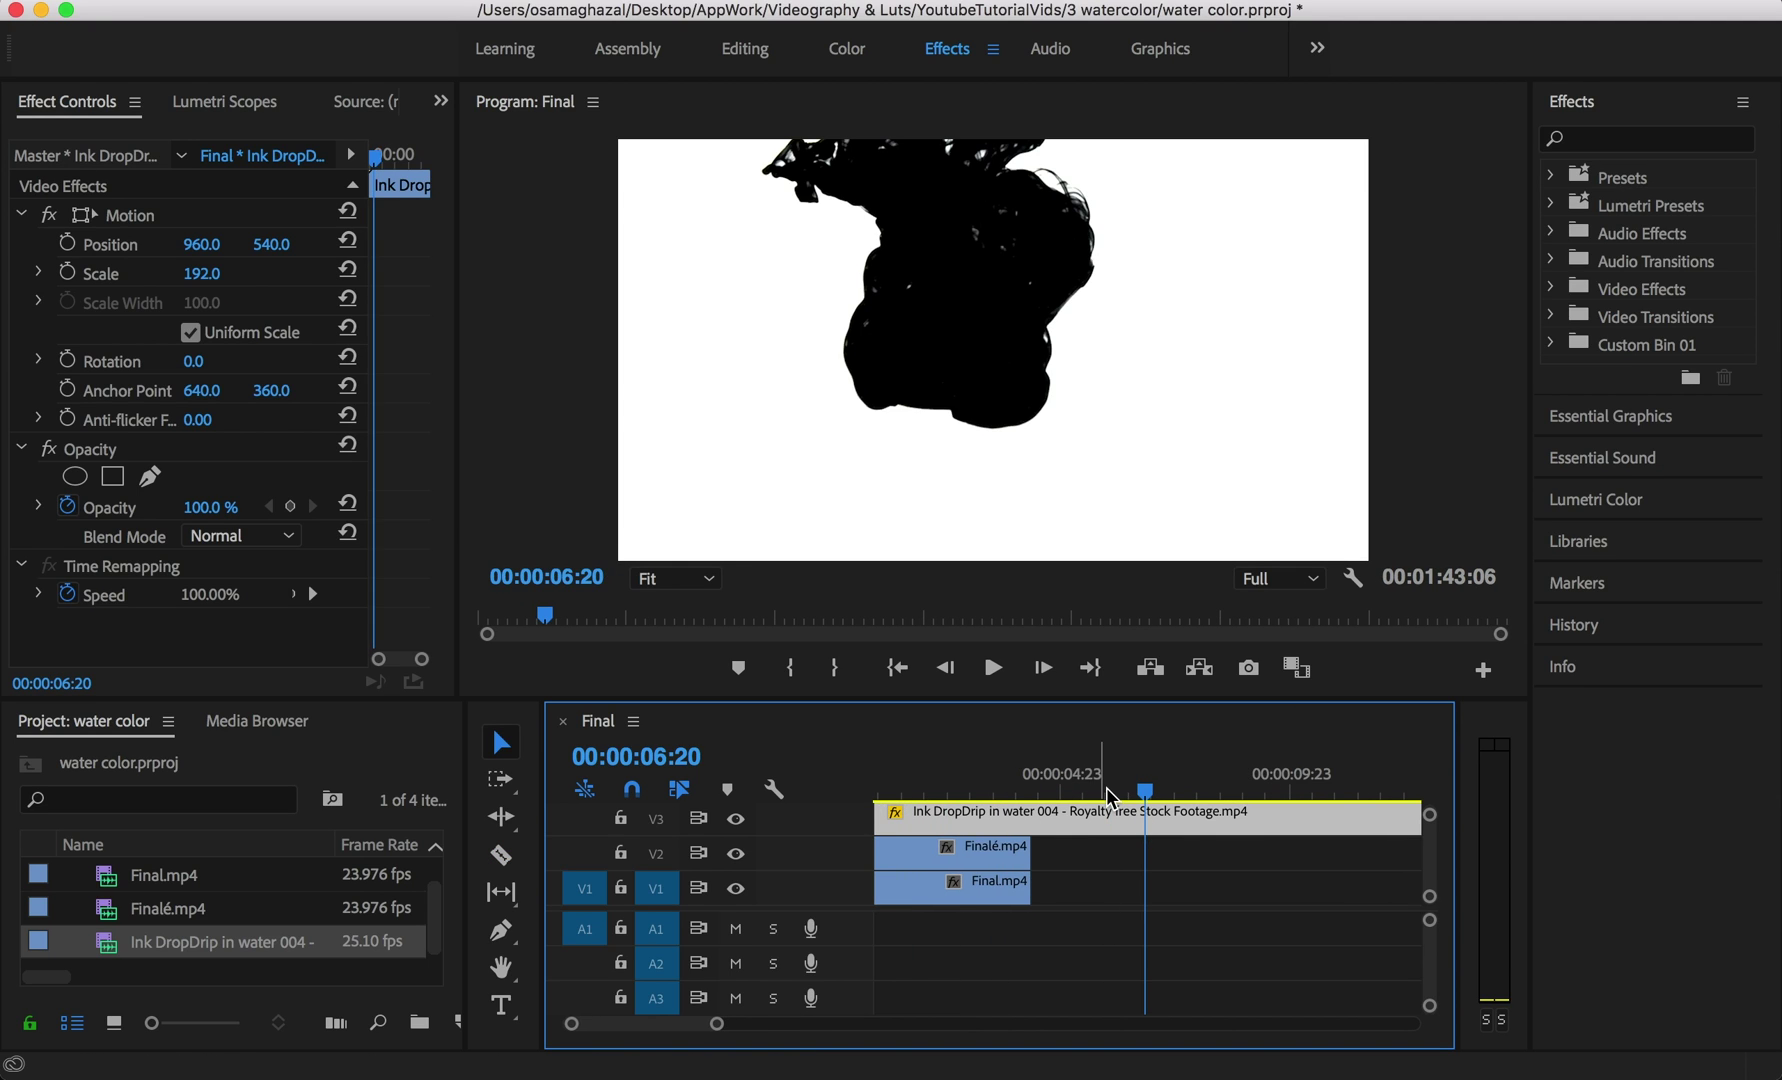
- Trim the ink clip's tail where the V1/V2 clips end and fit the sequence in view
{"action": "key", "text": "c"}
{"action": "left_click", "coordinate": [1052, 821]}
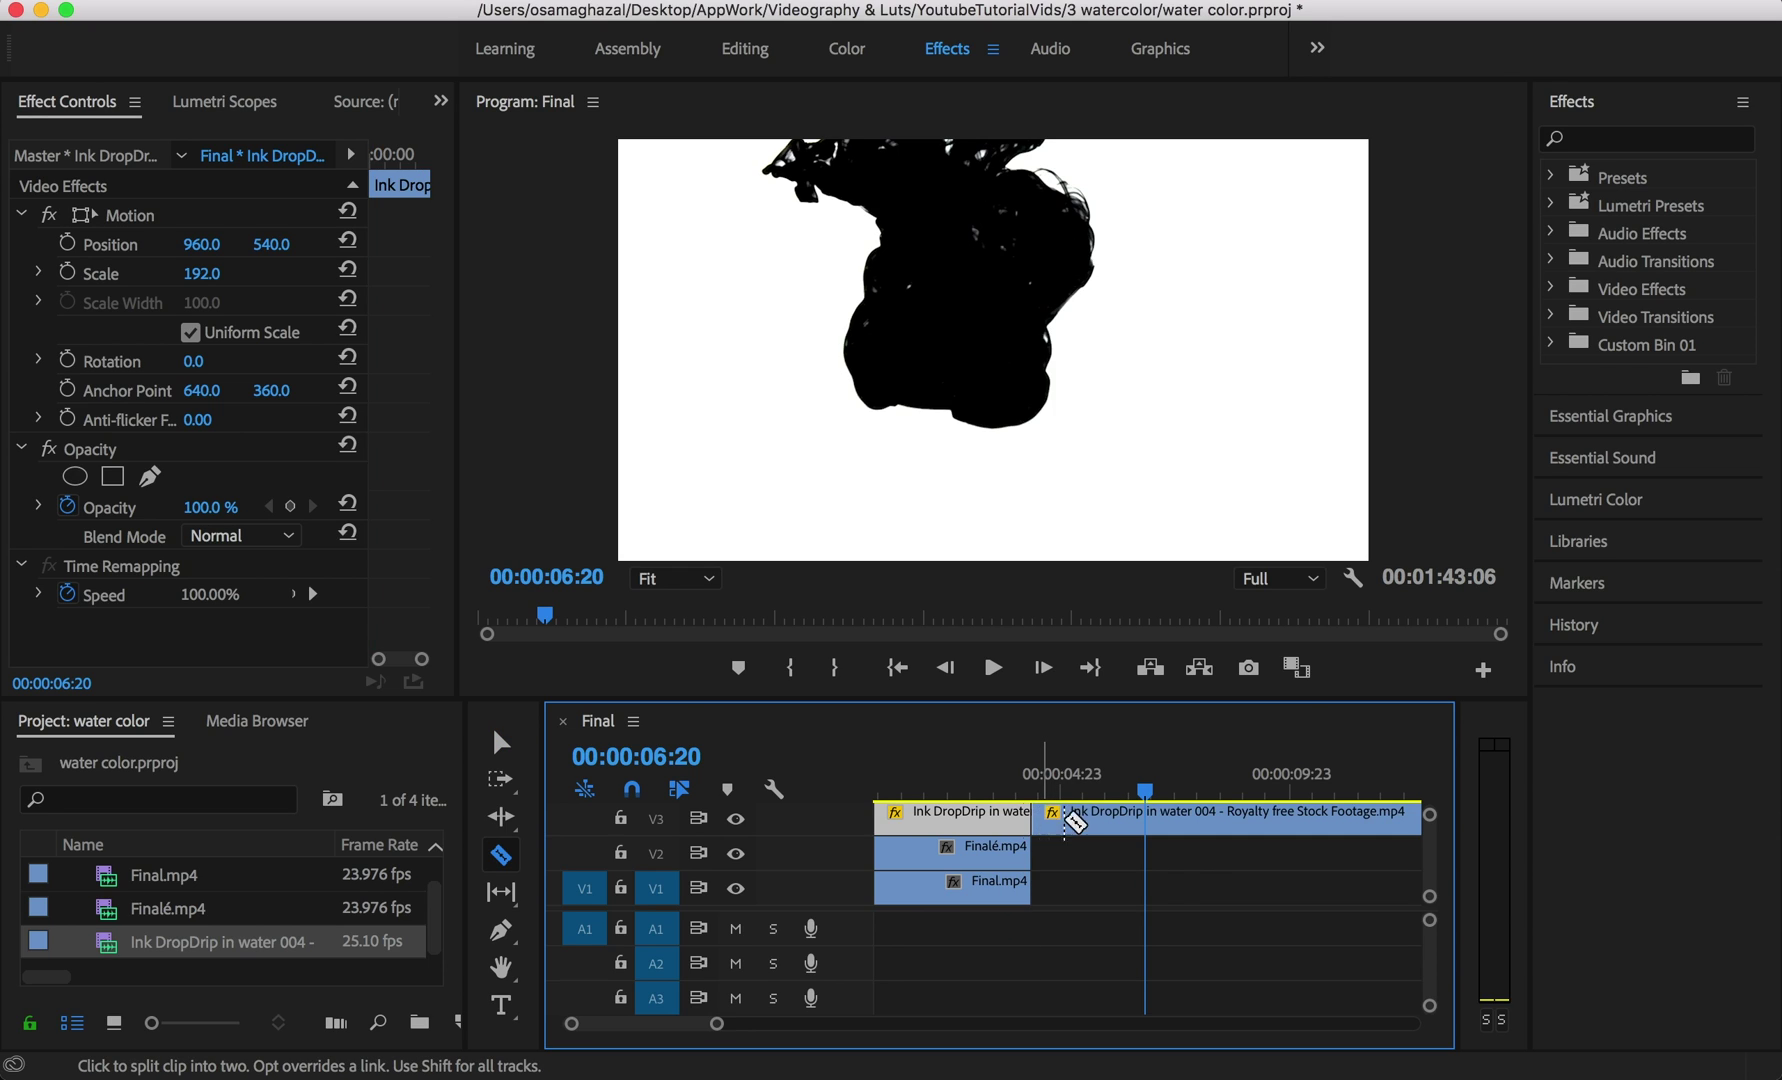
{"action": "key", "text": "v"}
{"action": "left_click", "coordinate": [1092, 815]}
{"action": "key", "text": "Delete"}
{"action": "key", "text": "minus"}
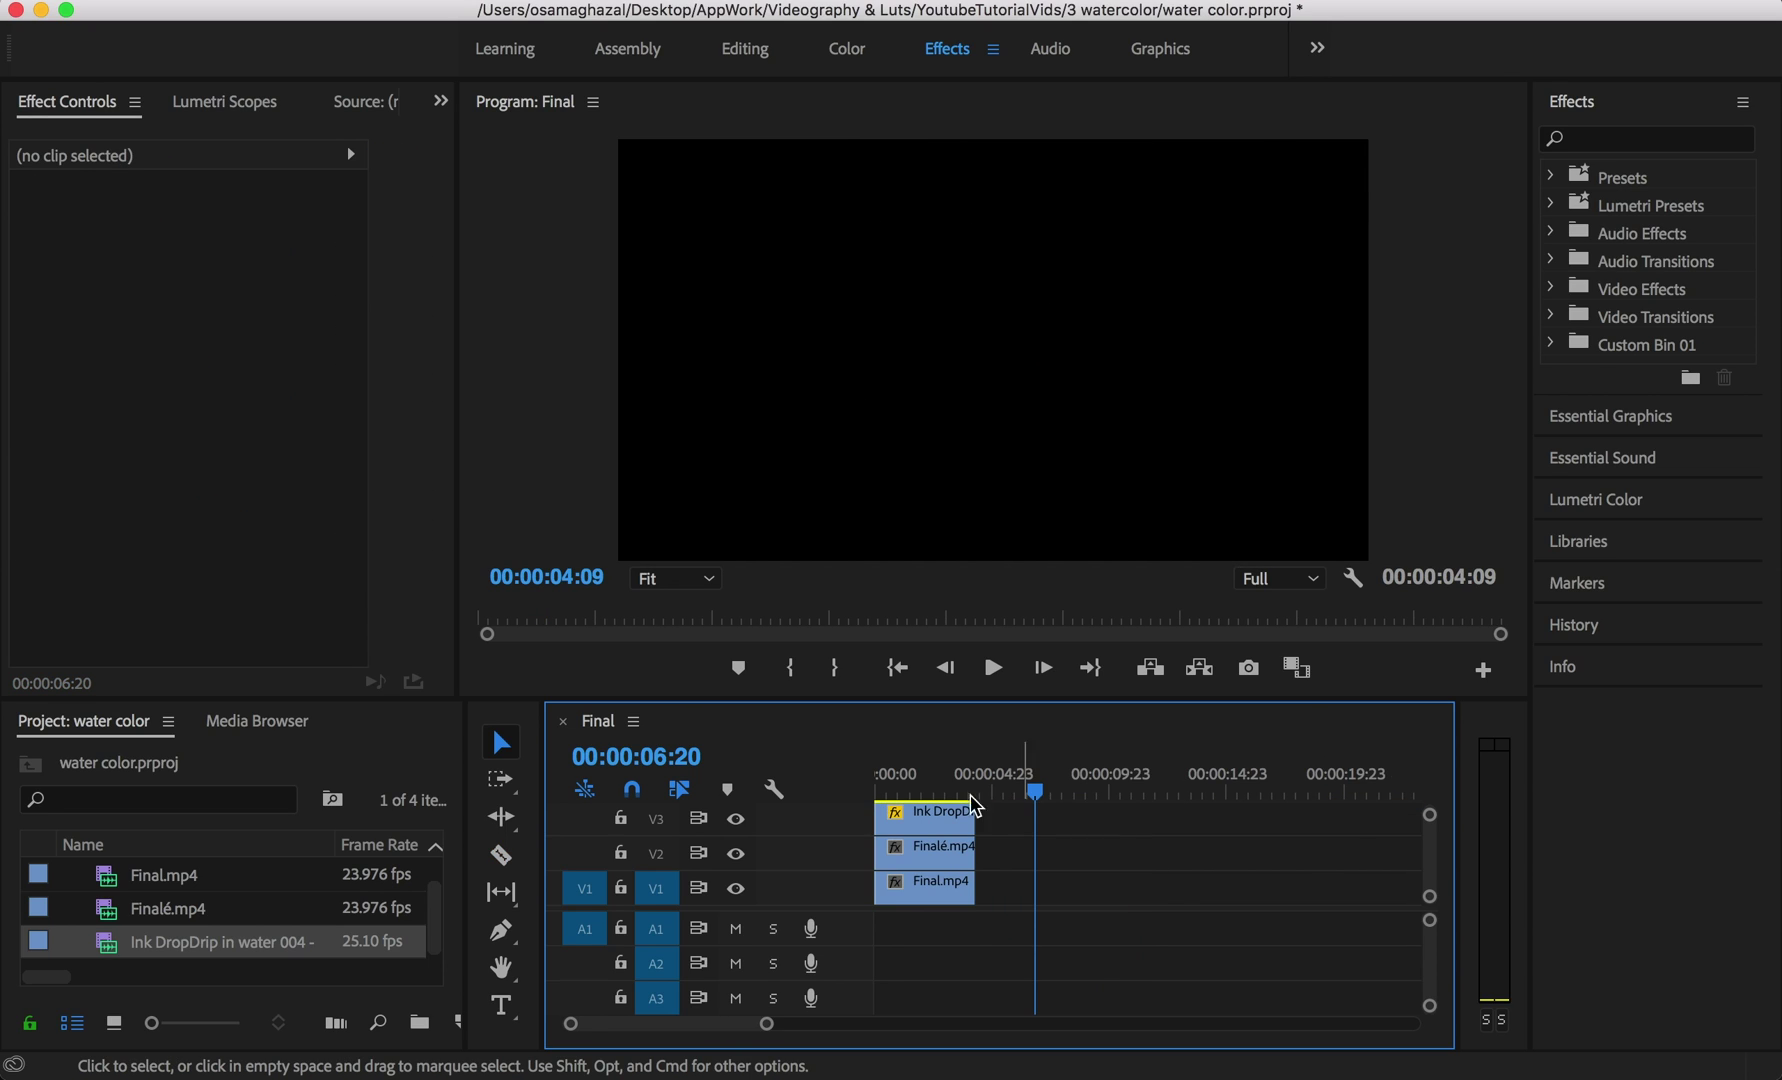
{"action": "left_click", "coordinate": [940, 780]}
{"action": "key", "text": "equal"}
{"action": "key", "text": "backslash"}
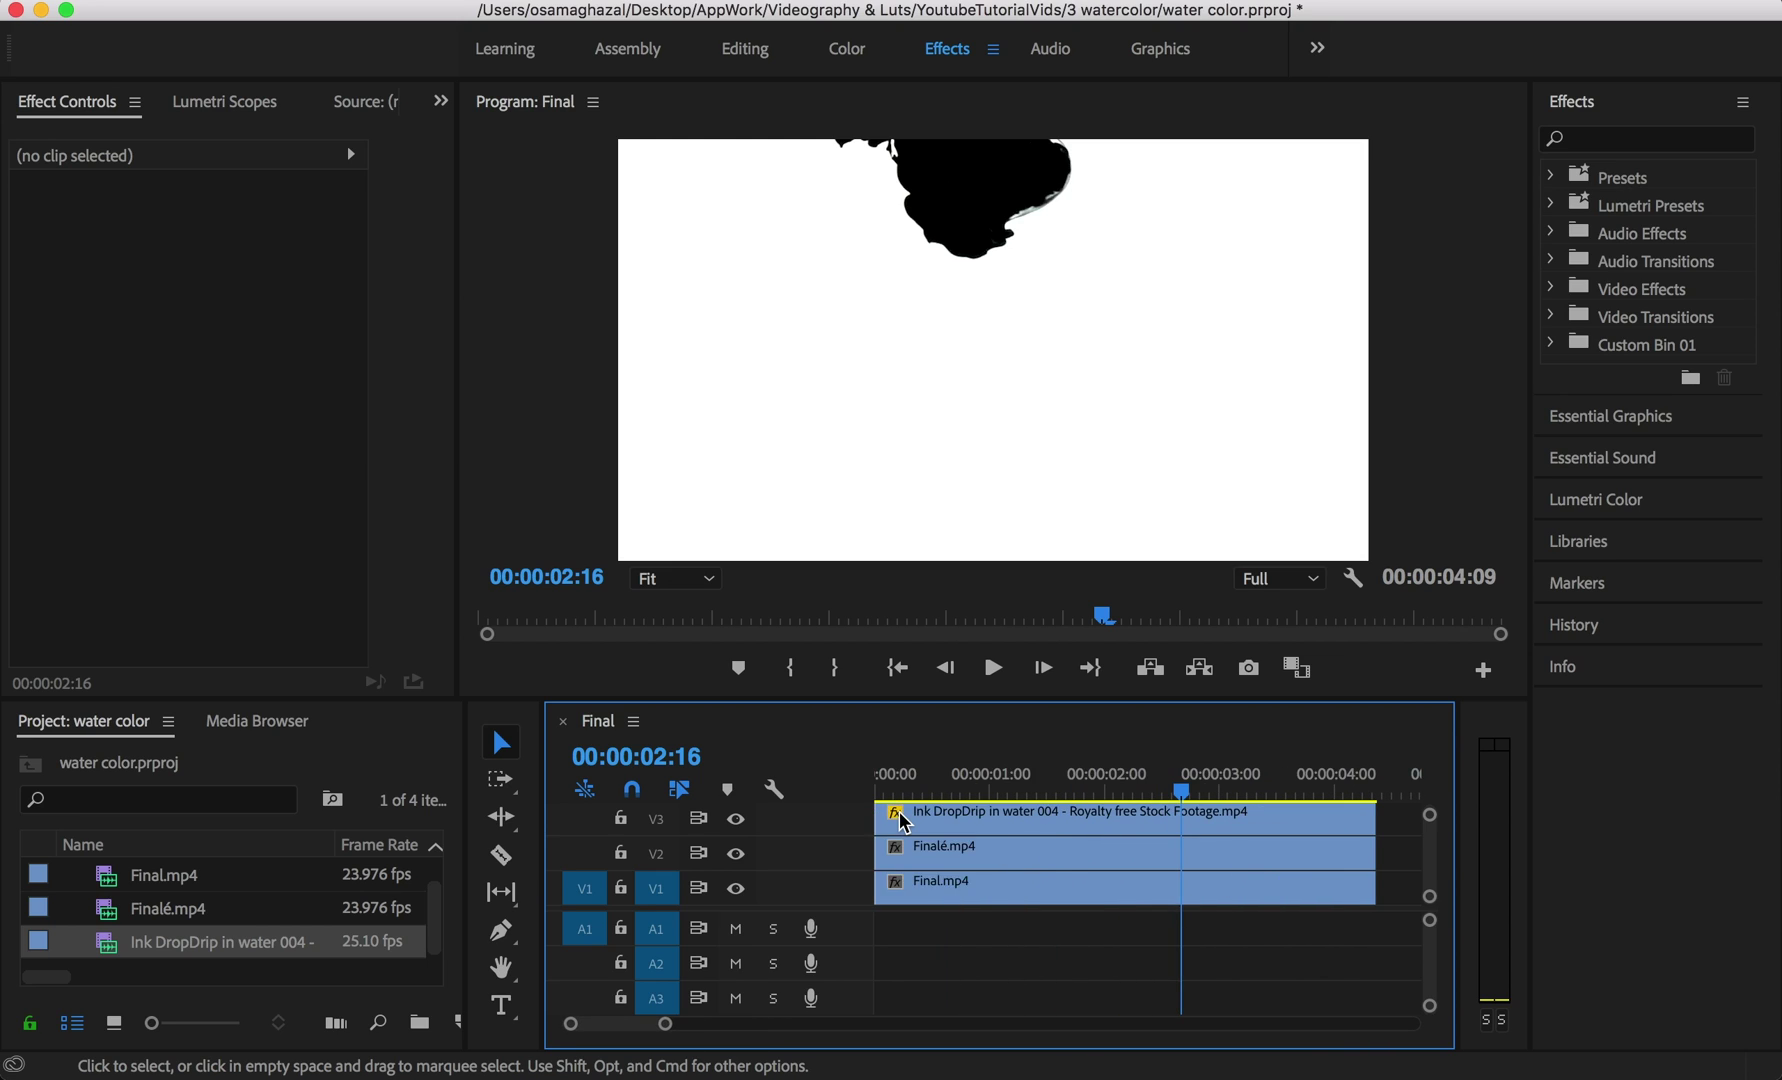
- Search 'track matte' and drag Track Matte Key onto the V2 Finalé.mp4 clip
{"action": "left_click", "coordinate": [1642, 138]}
{"action": "type", "text": "t"}
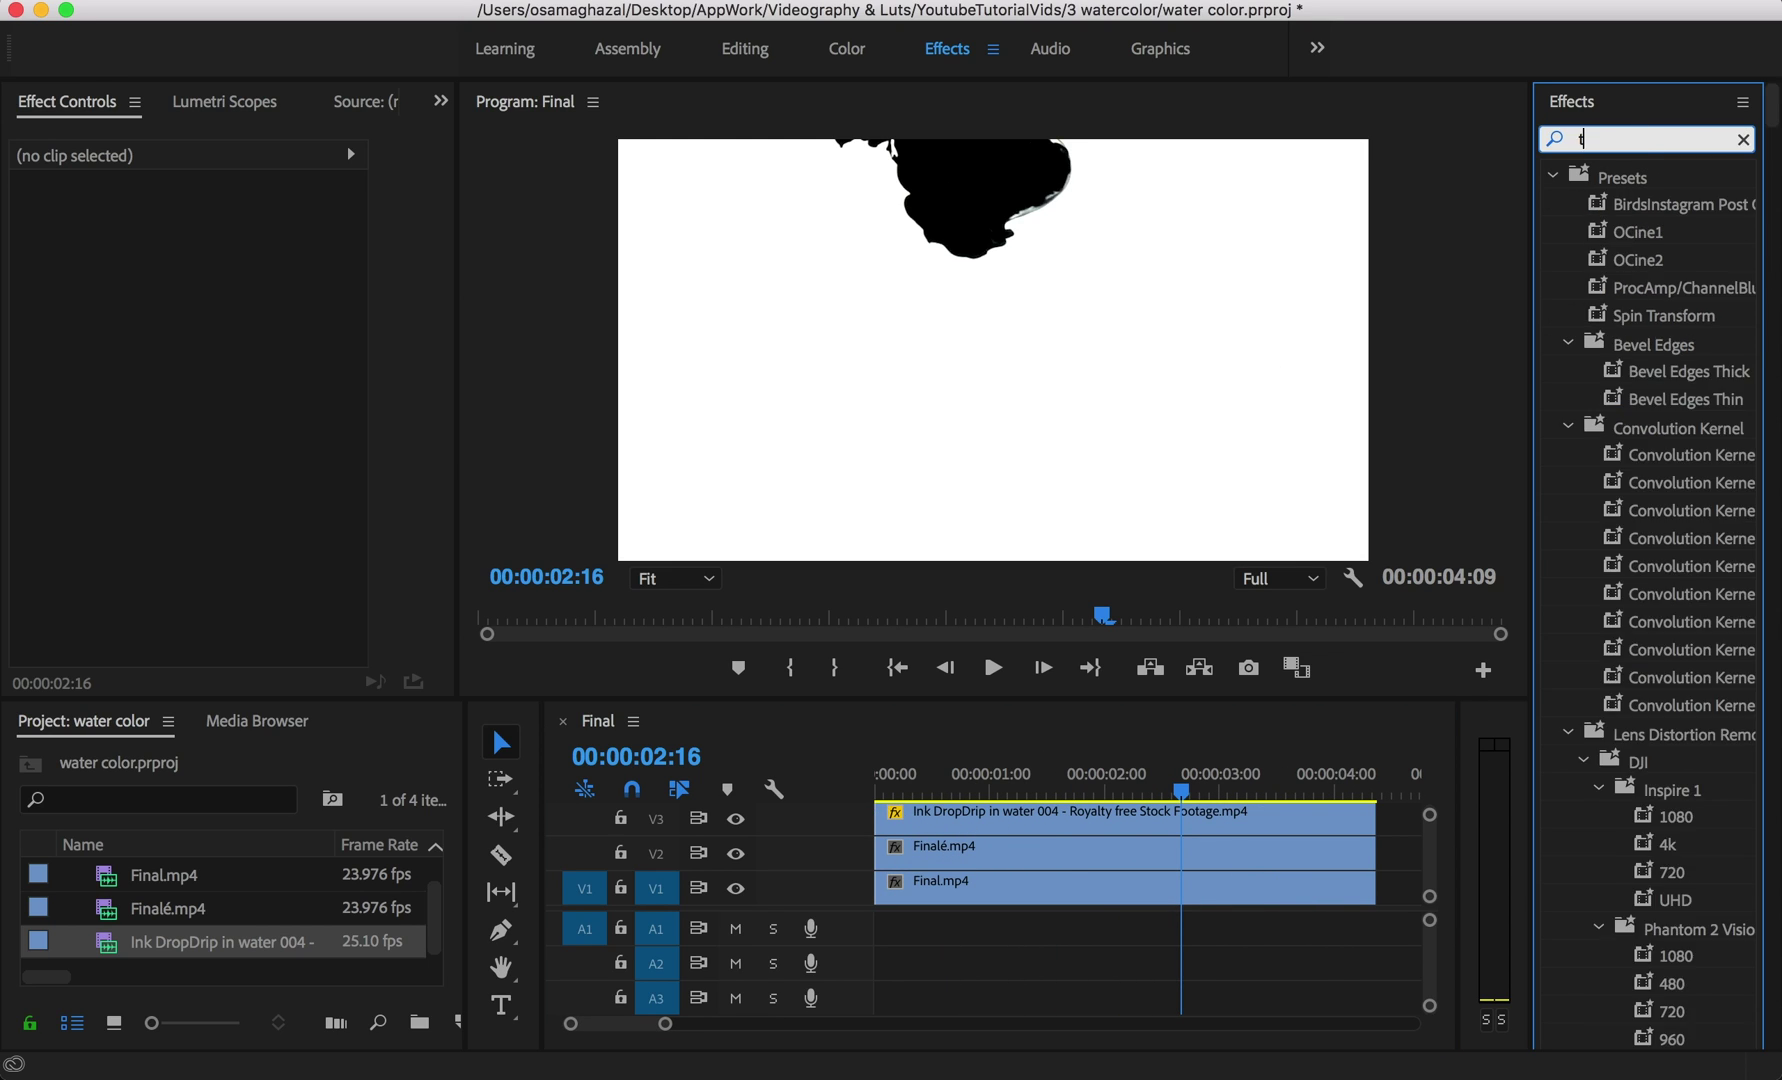
{"action": "type", "text": "rack ma"}
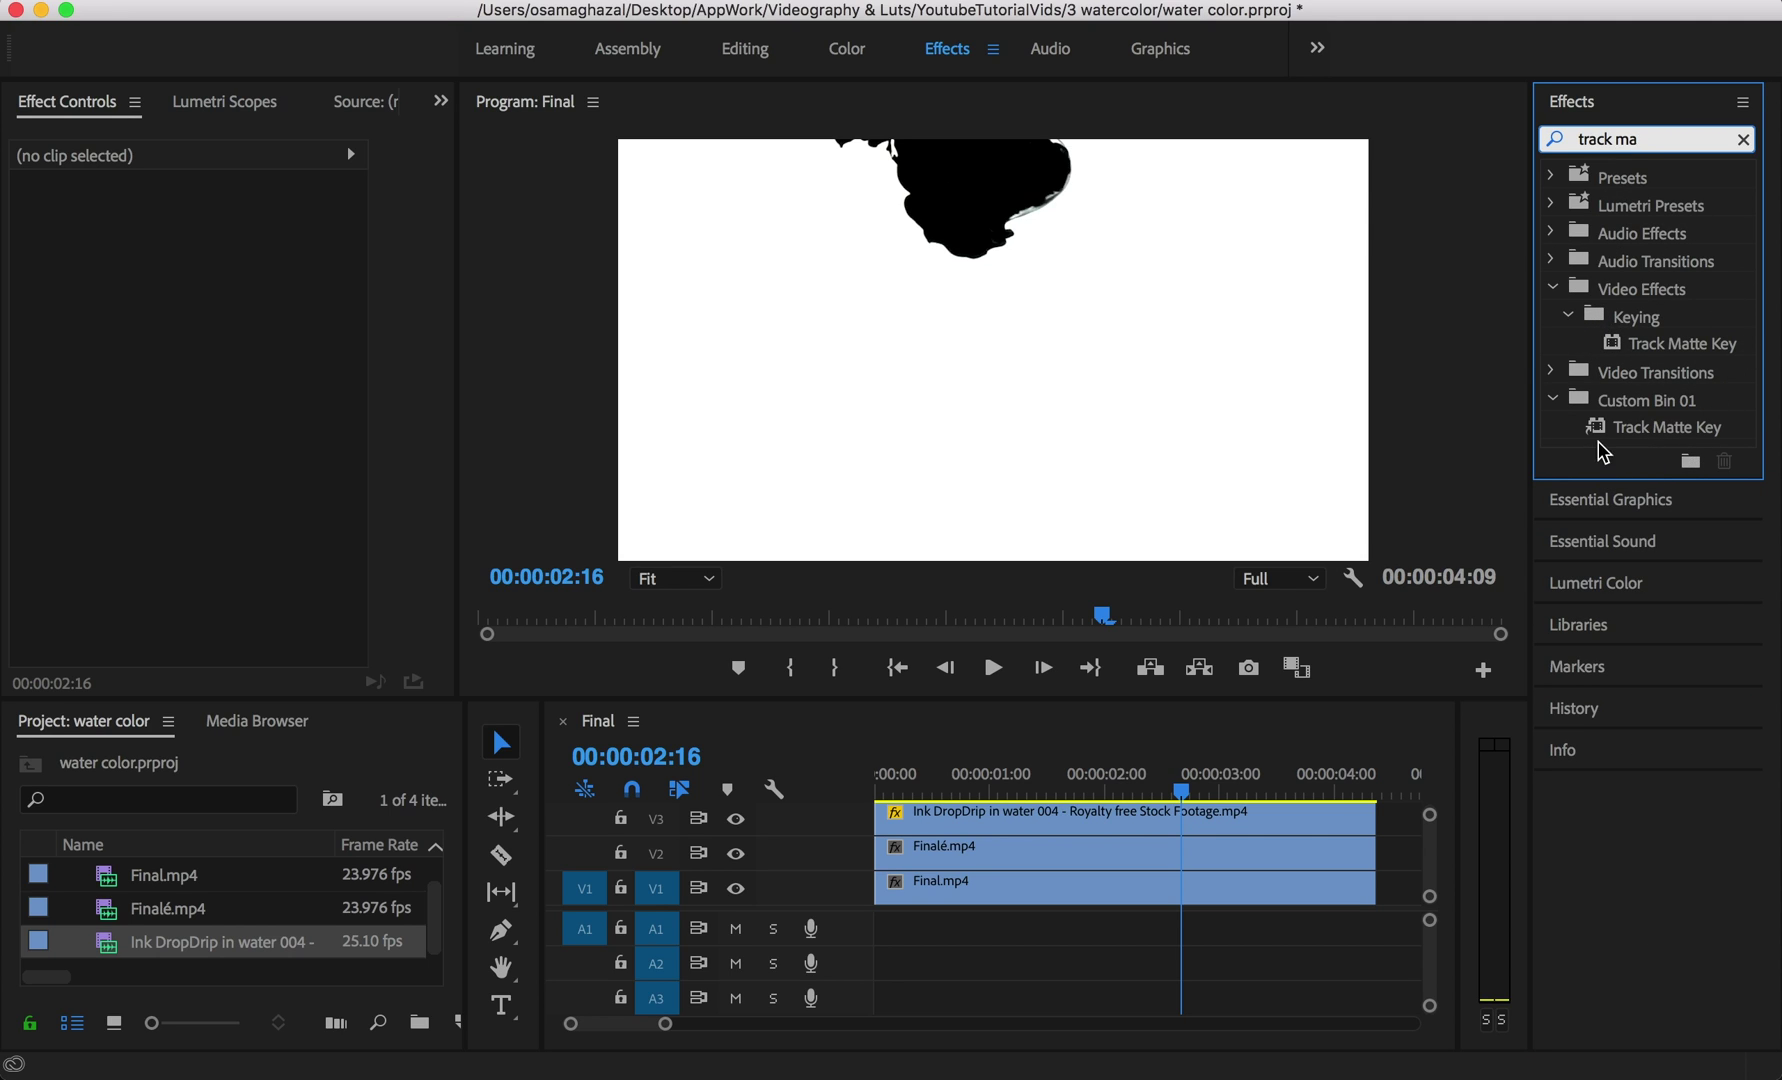
{"action": "left_click", "coordinate": [1552, 400]}
{"action": "left_click_drag", "start_coordinate": [1698, 349], "coordinate": [1726, 392]}
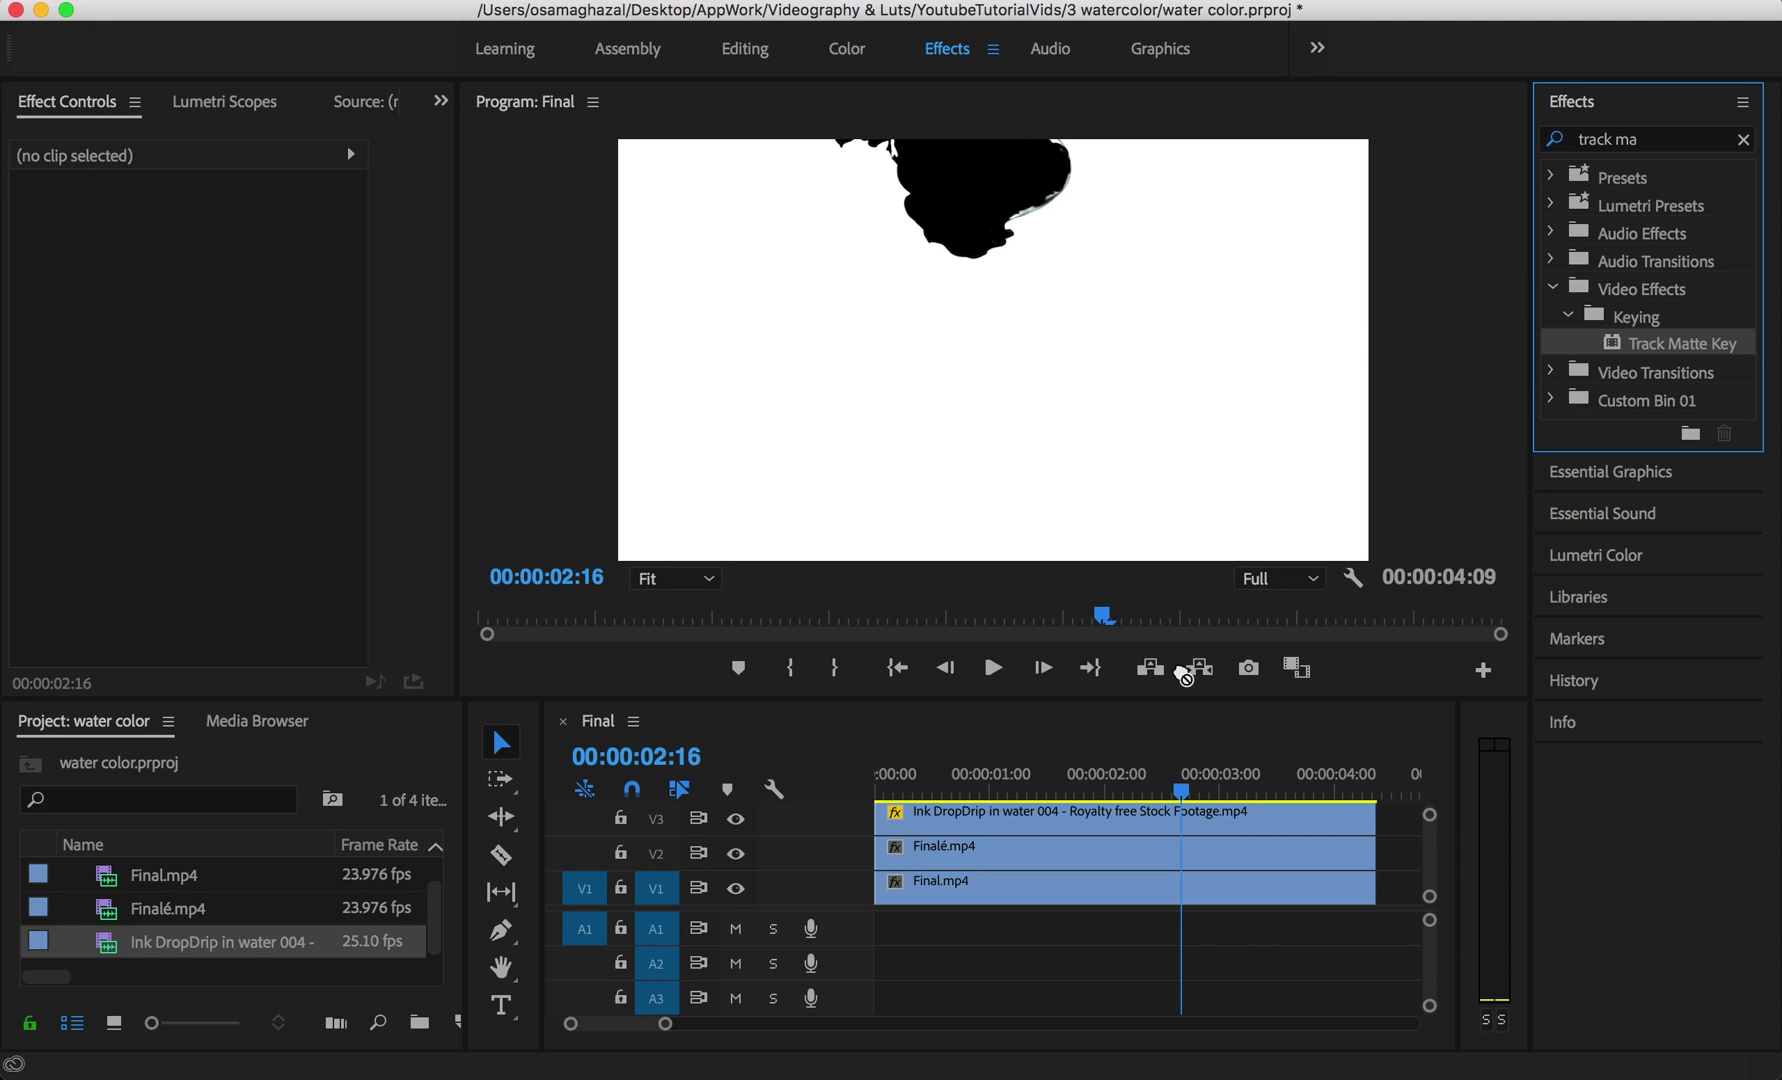
{"action": "mouse_move", "coordinate": [1725, 392]}
{"action": "left_mouse_down"}
{"action": "mouse_move", "coordinate": [1067, 826]}
{"action": "mouse_move", "coordinate": [1063, 860]}
{"action": "left_mouse_up"}
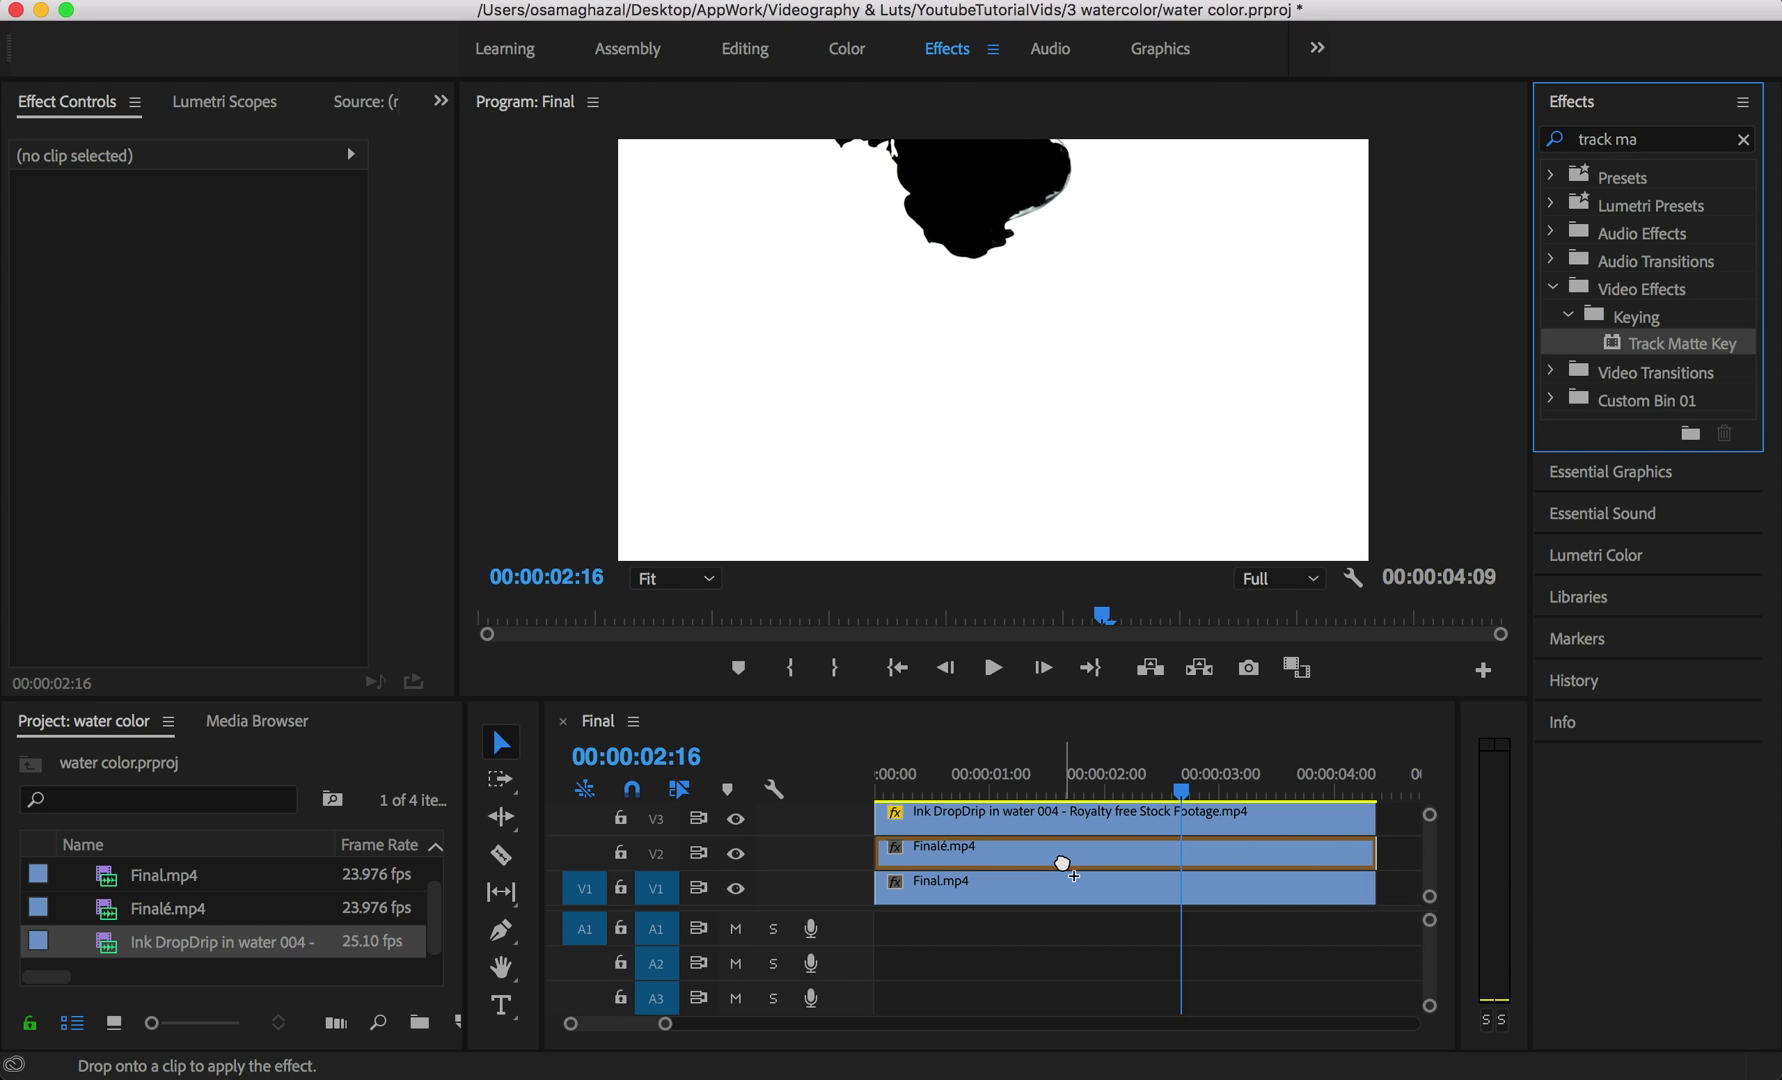
{"action": "left_click_drag", "start_coordinate": [1064, 864], "coordinate": [1063, 863]}
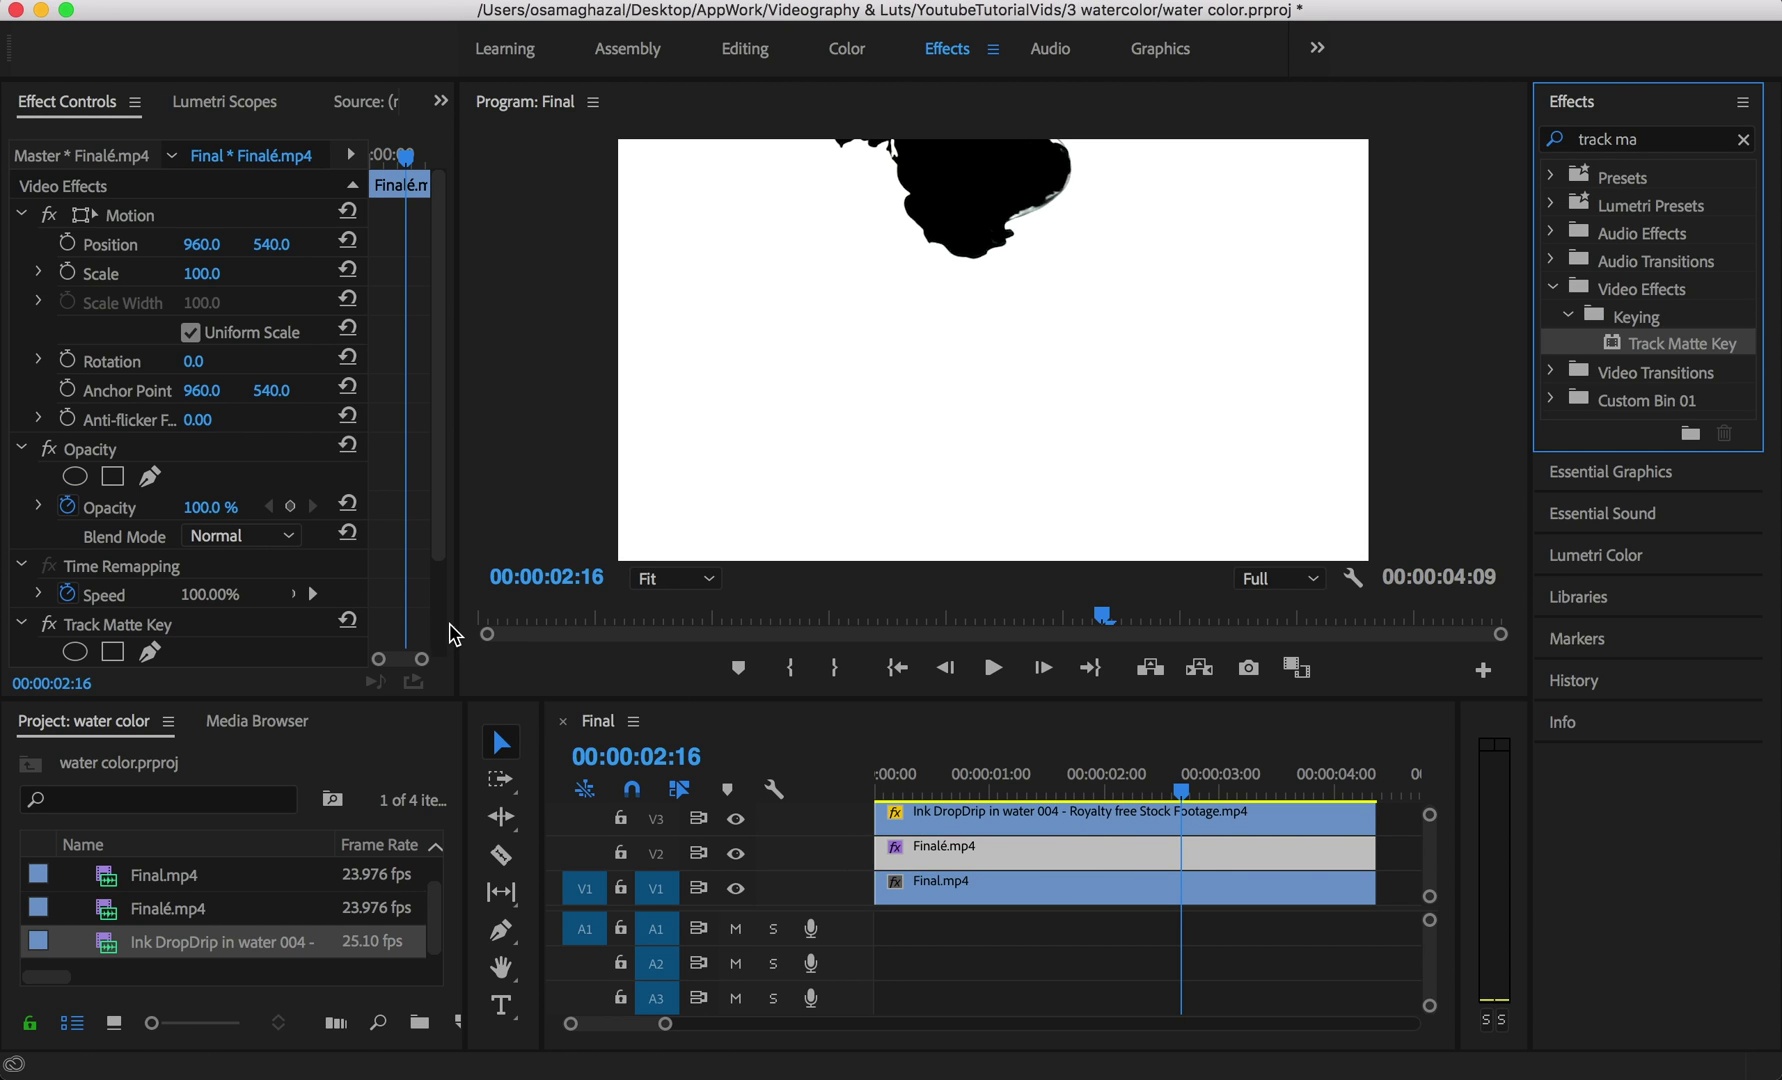
{"action": "scroll", "coordinate": [432, 610], "scroll_direction": "down", "scroll_amount": 3}
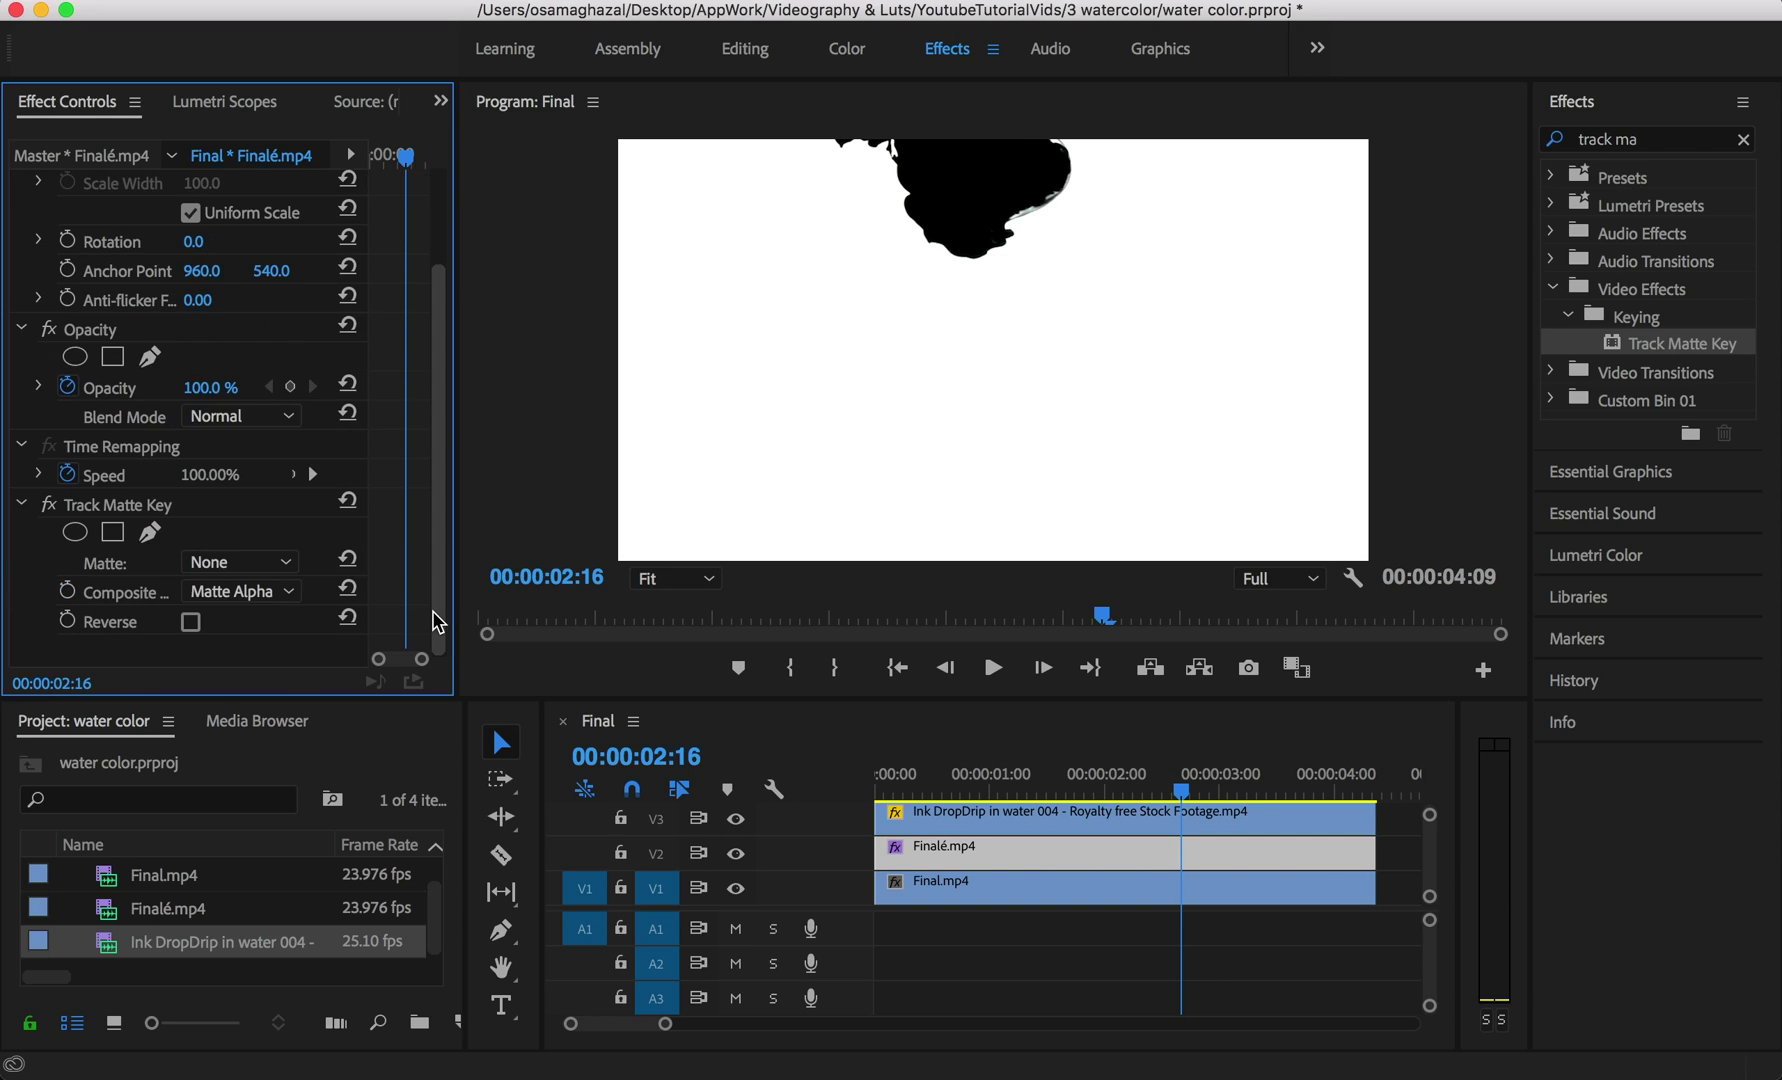
- Set Track Matte Key's Matte to Video 3 and Composite Using to Matte Luma
{"action": "left_click", "coordinate": [216, 564]}
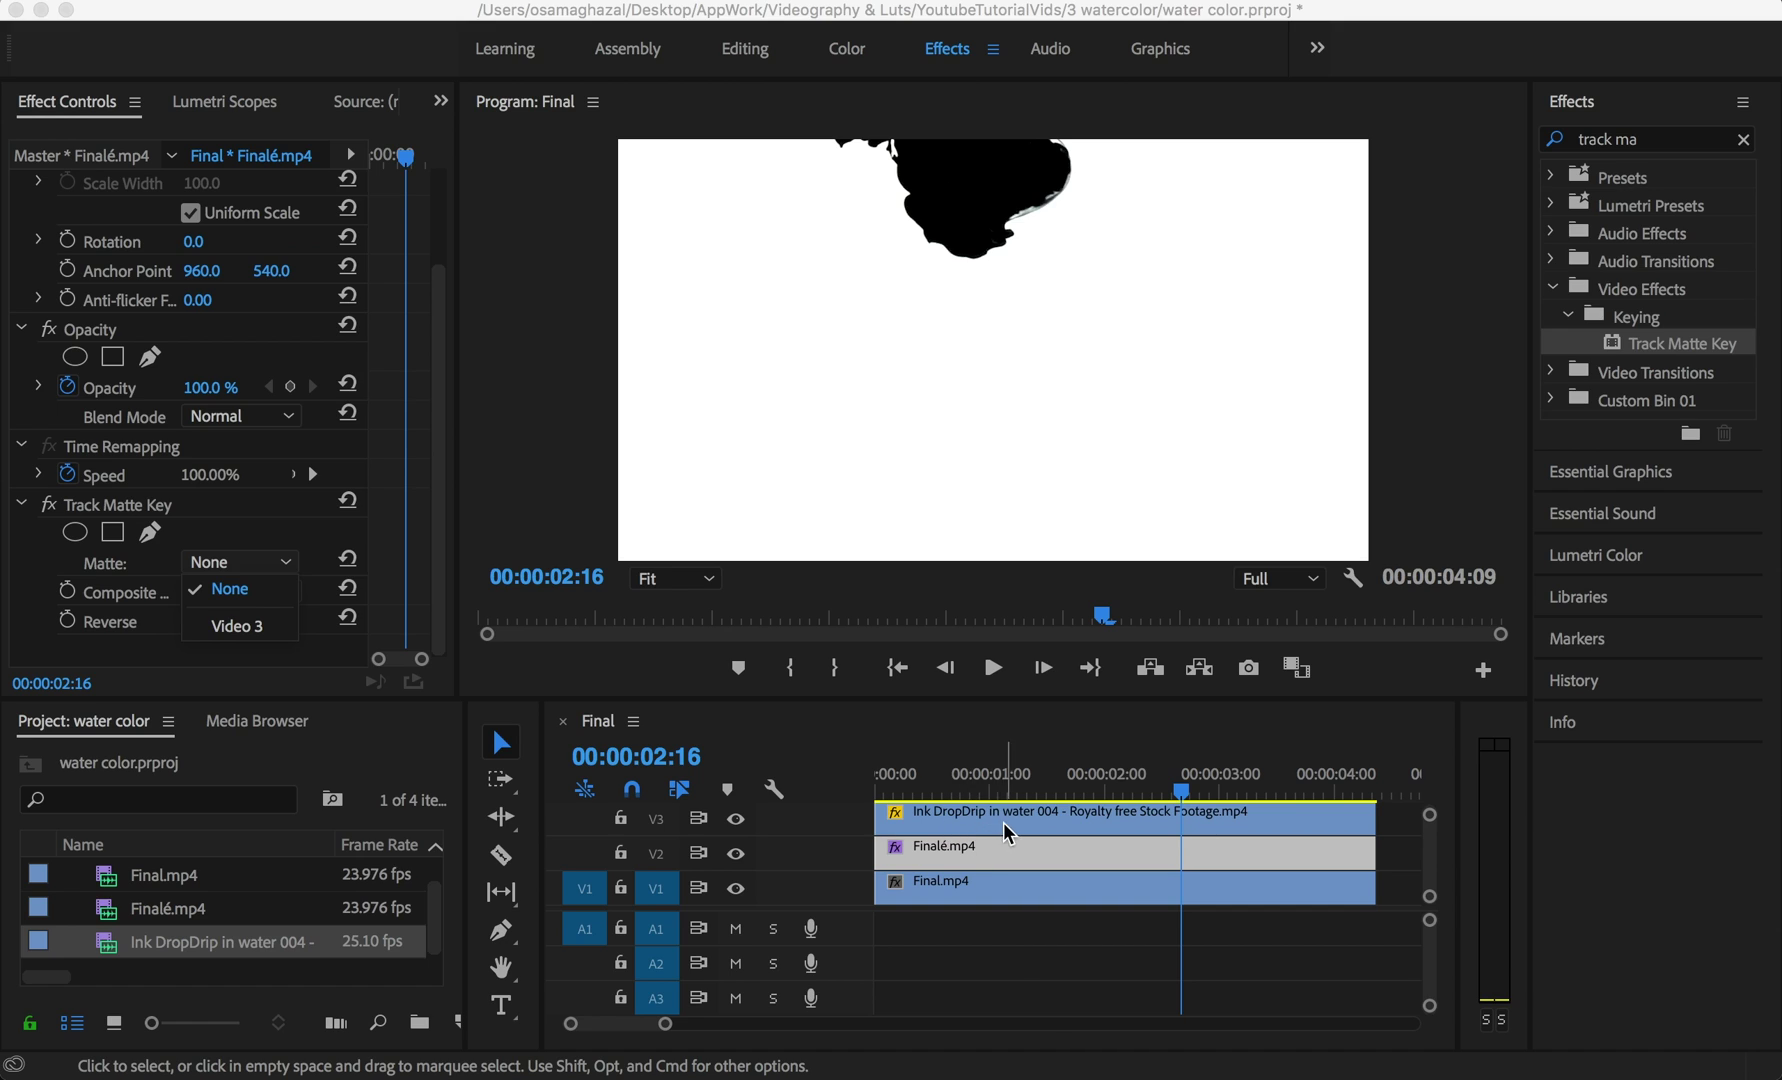
{"action": "left_click", "coordinate": [238, 627]}
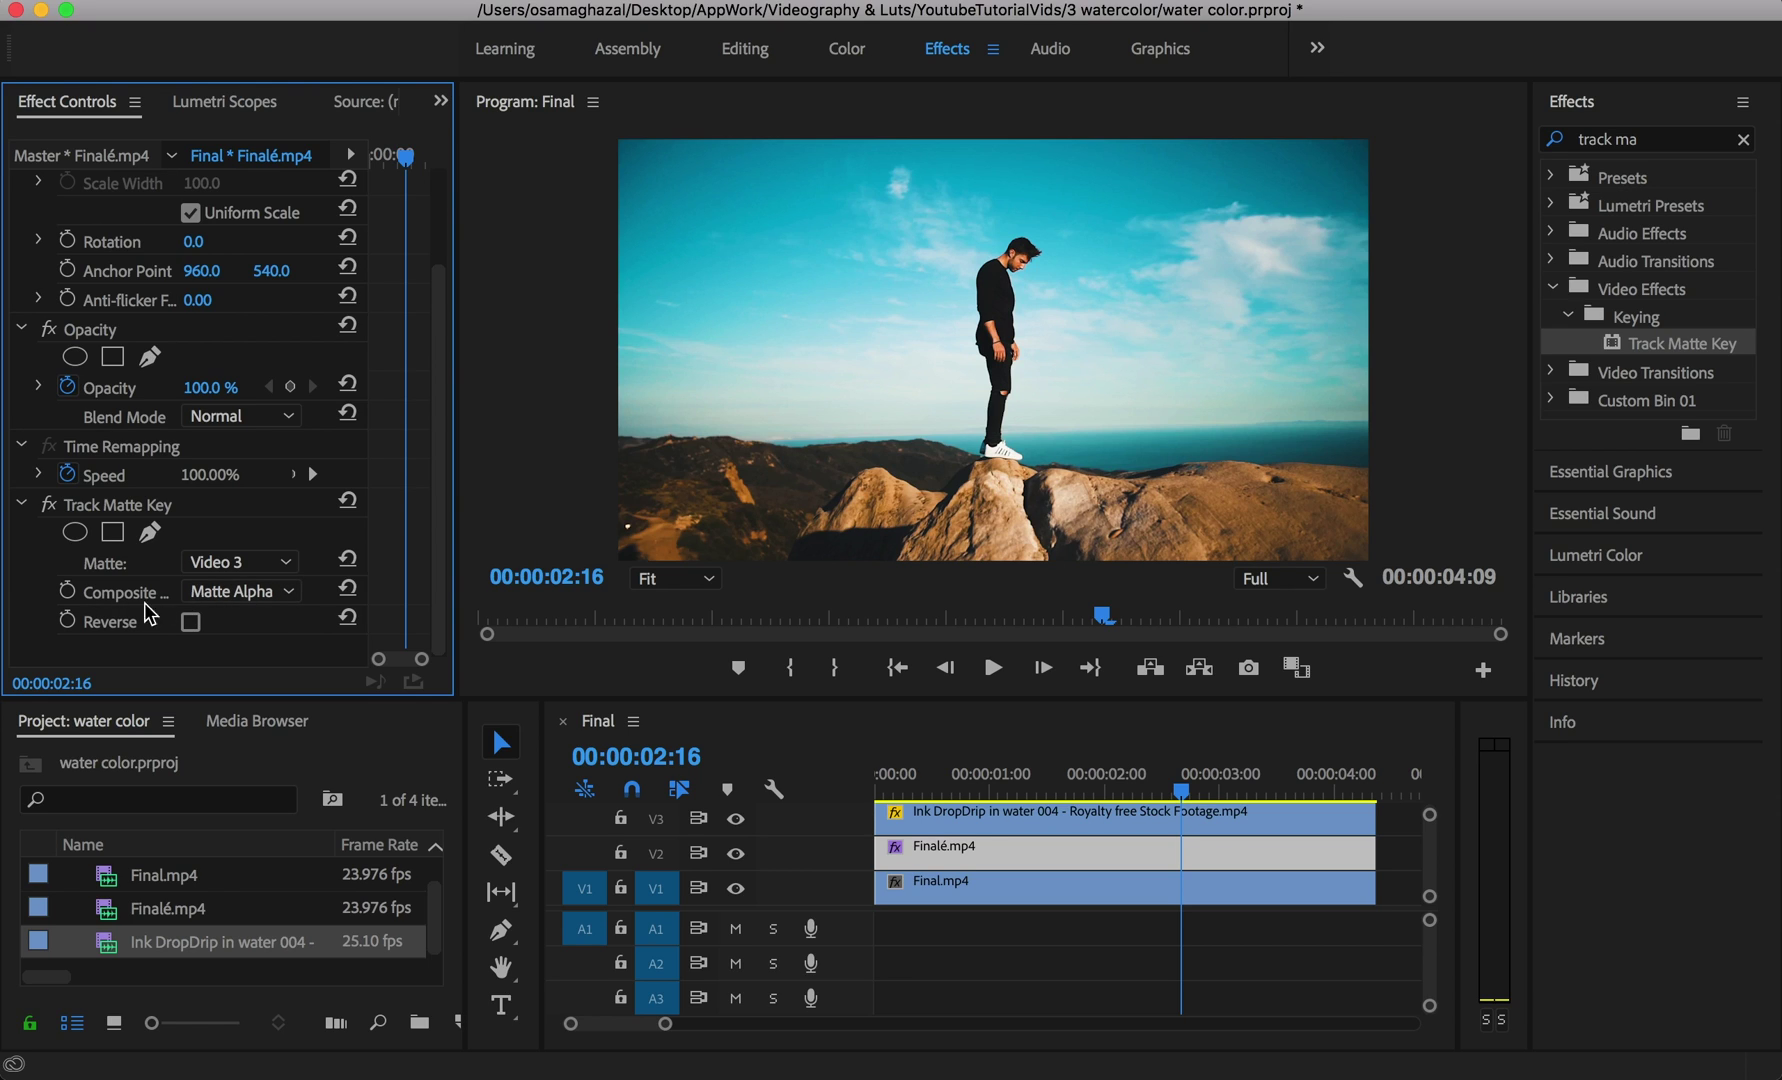
{"action": "left_click", "coordinate": [286, 591]}
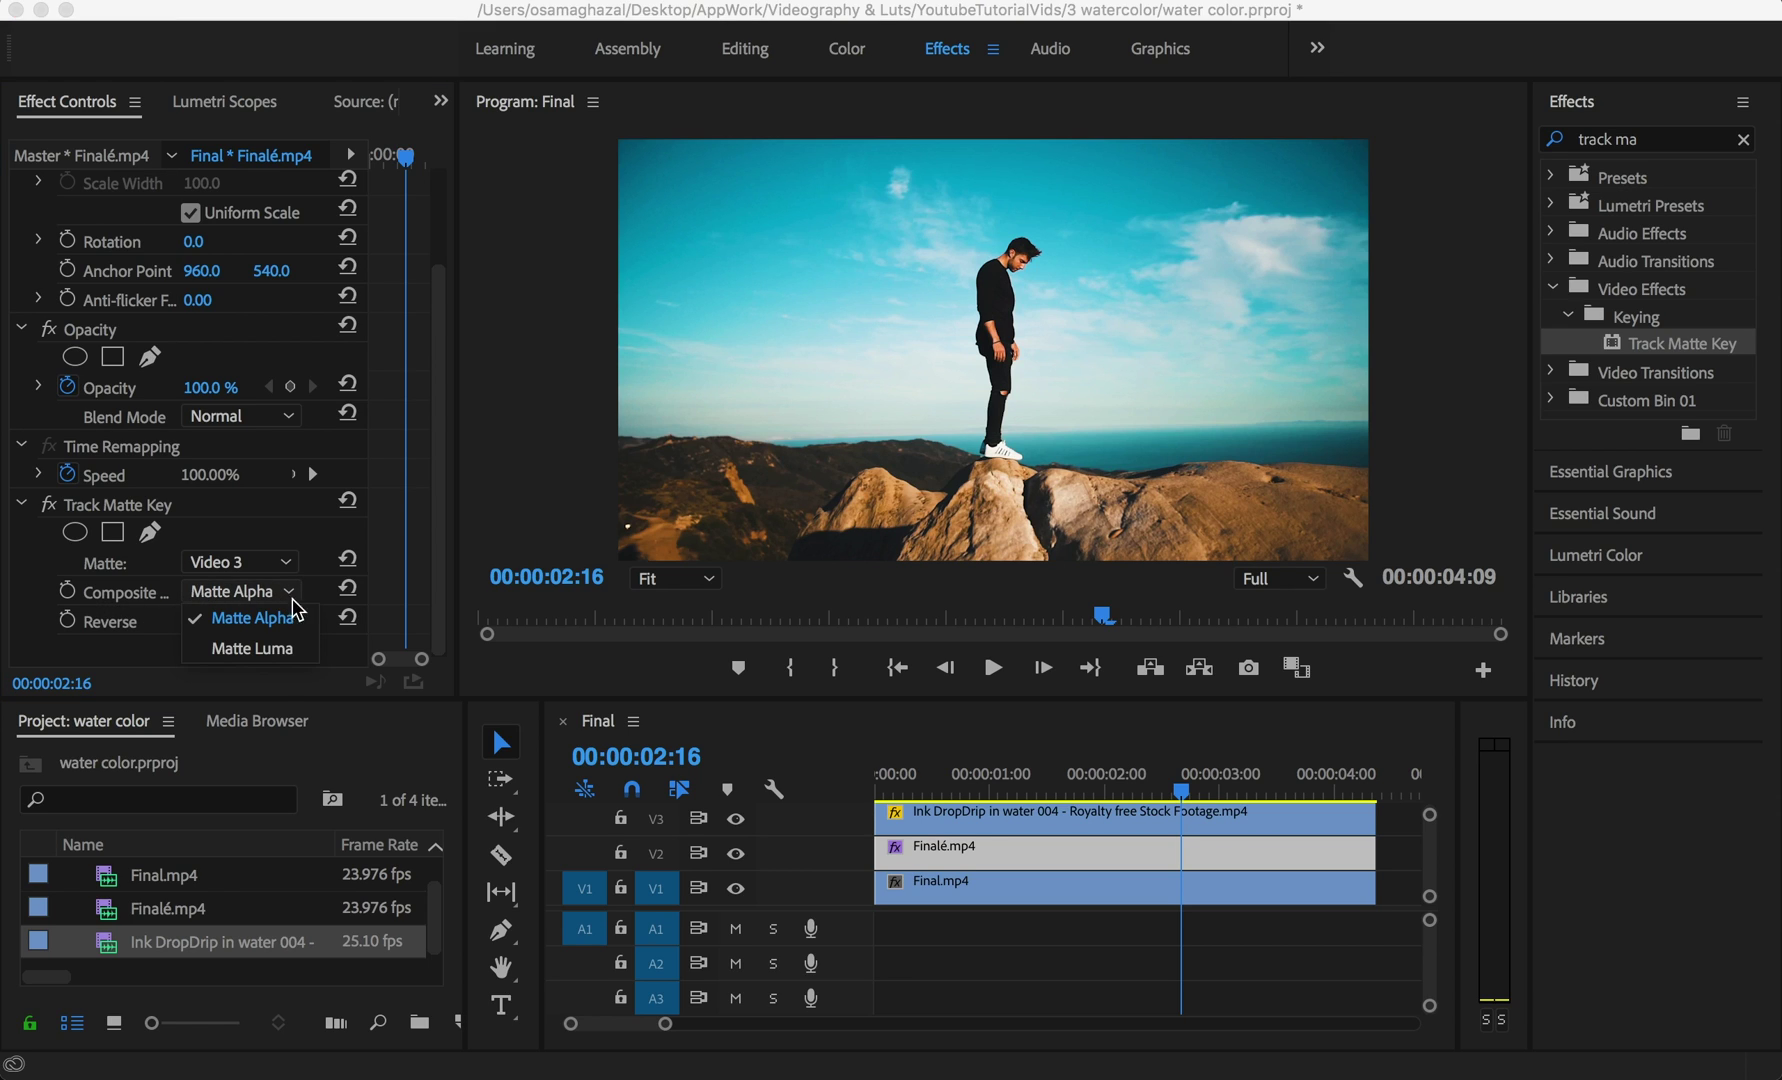
{"action": "left_click", "coordinate": [279, 651]}
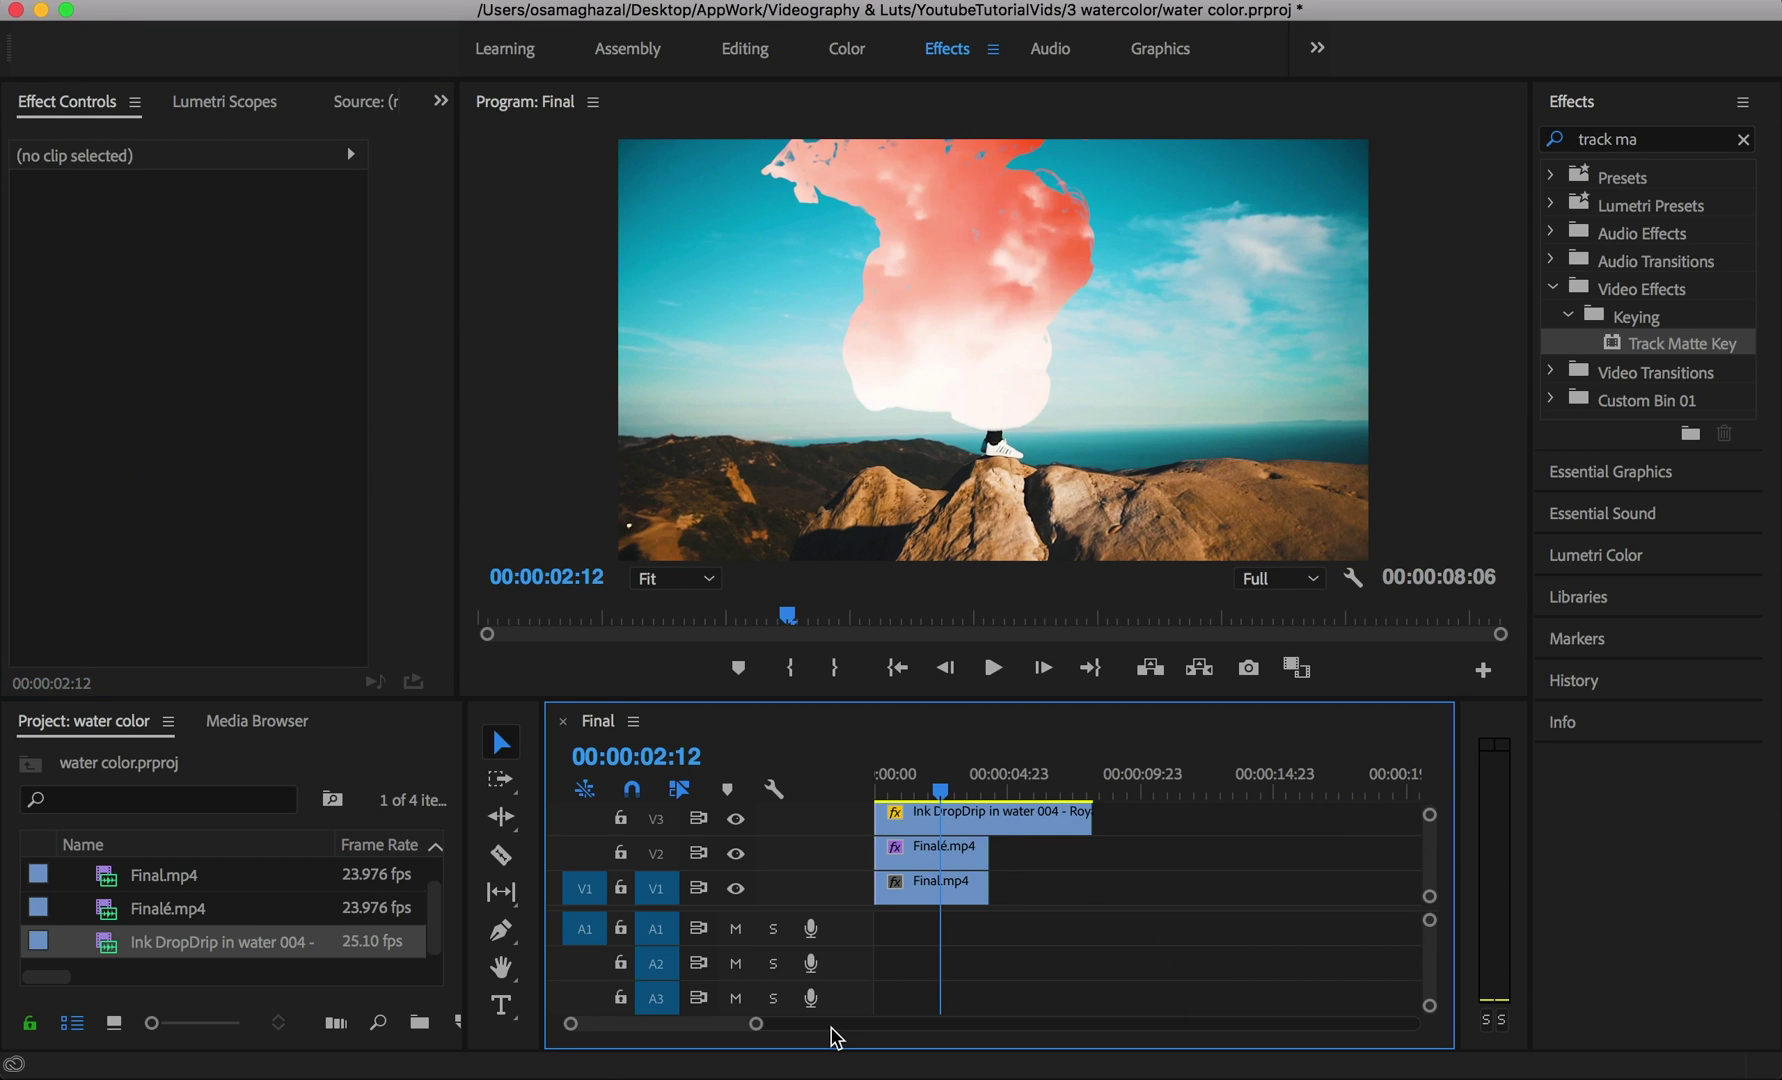
{"action": "left_click", "coordinate": [943, 899]}
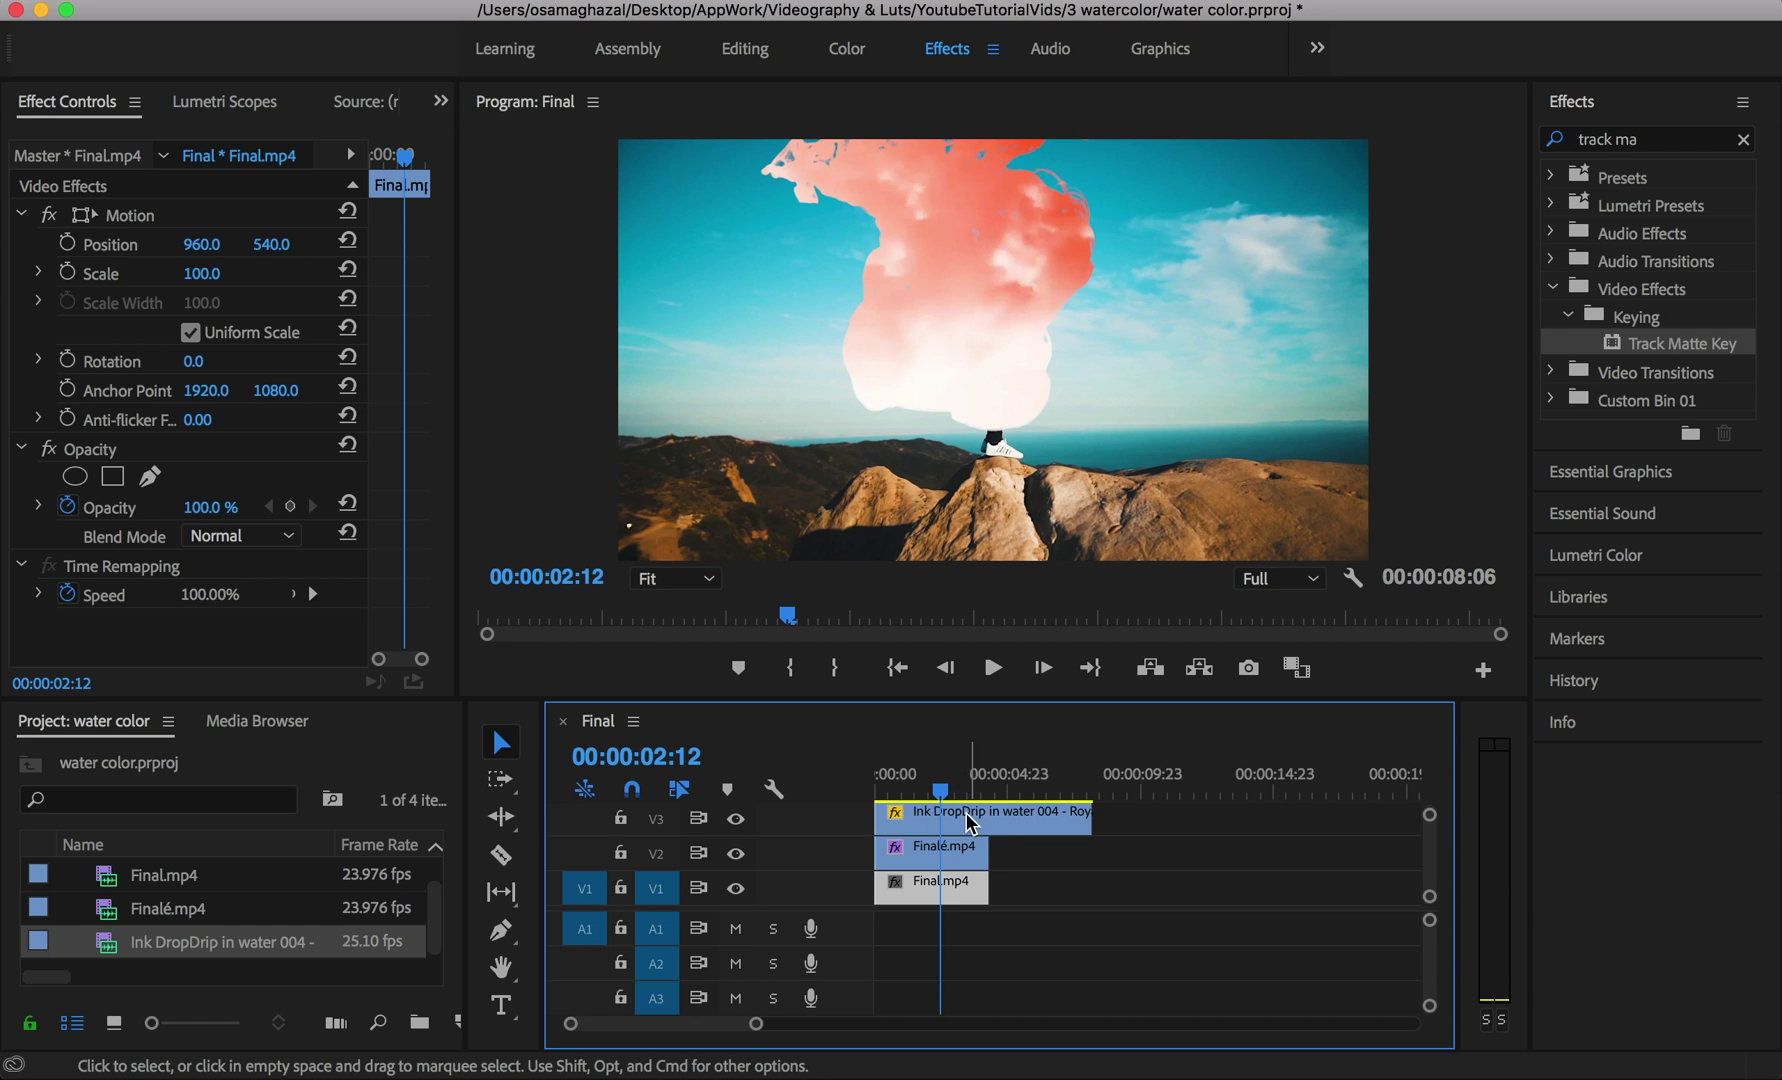
{"action": "left_click", "coordinate": [903, 791]}
{"action": "key", "text": "space"}
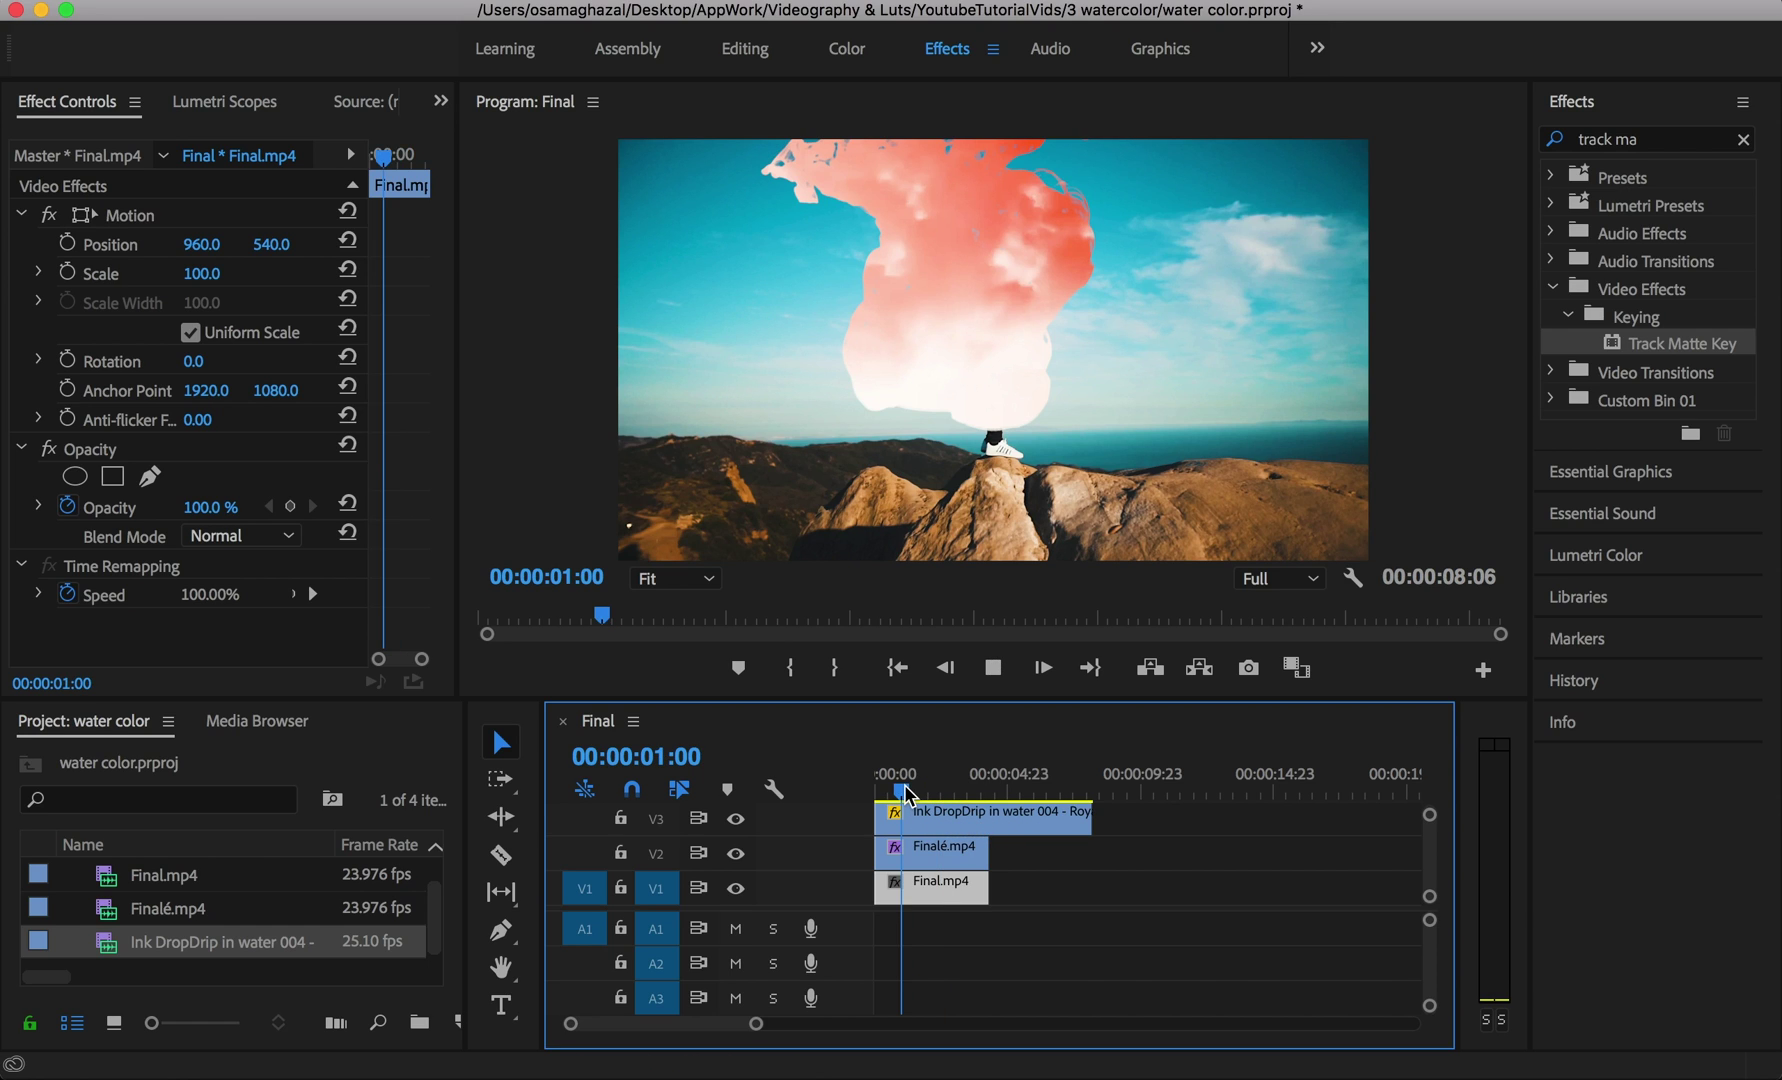
{"action": "key", "text": "space"}
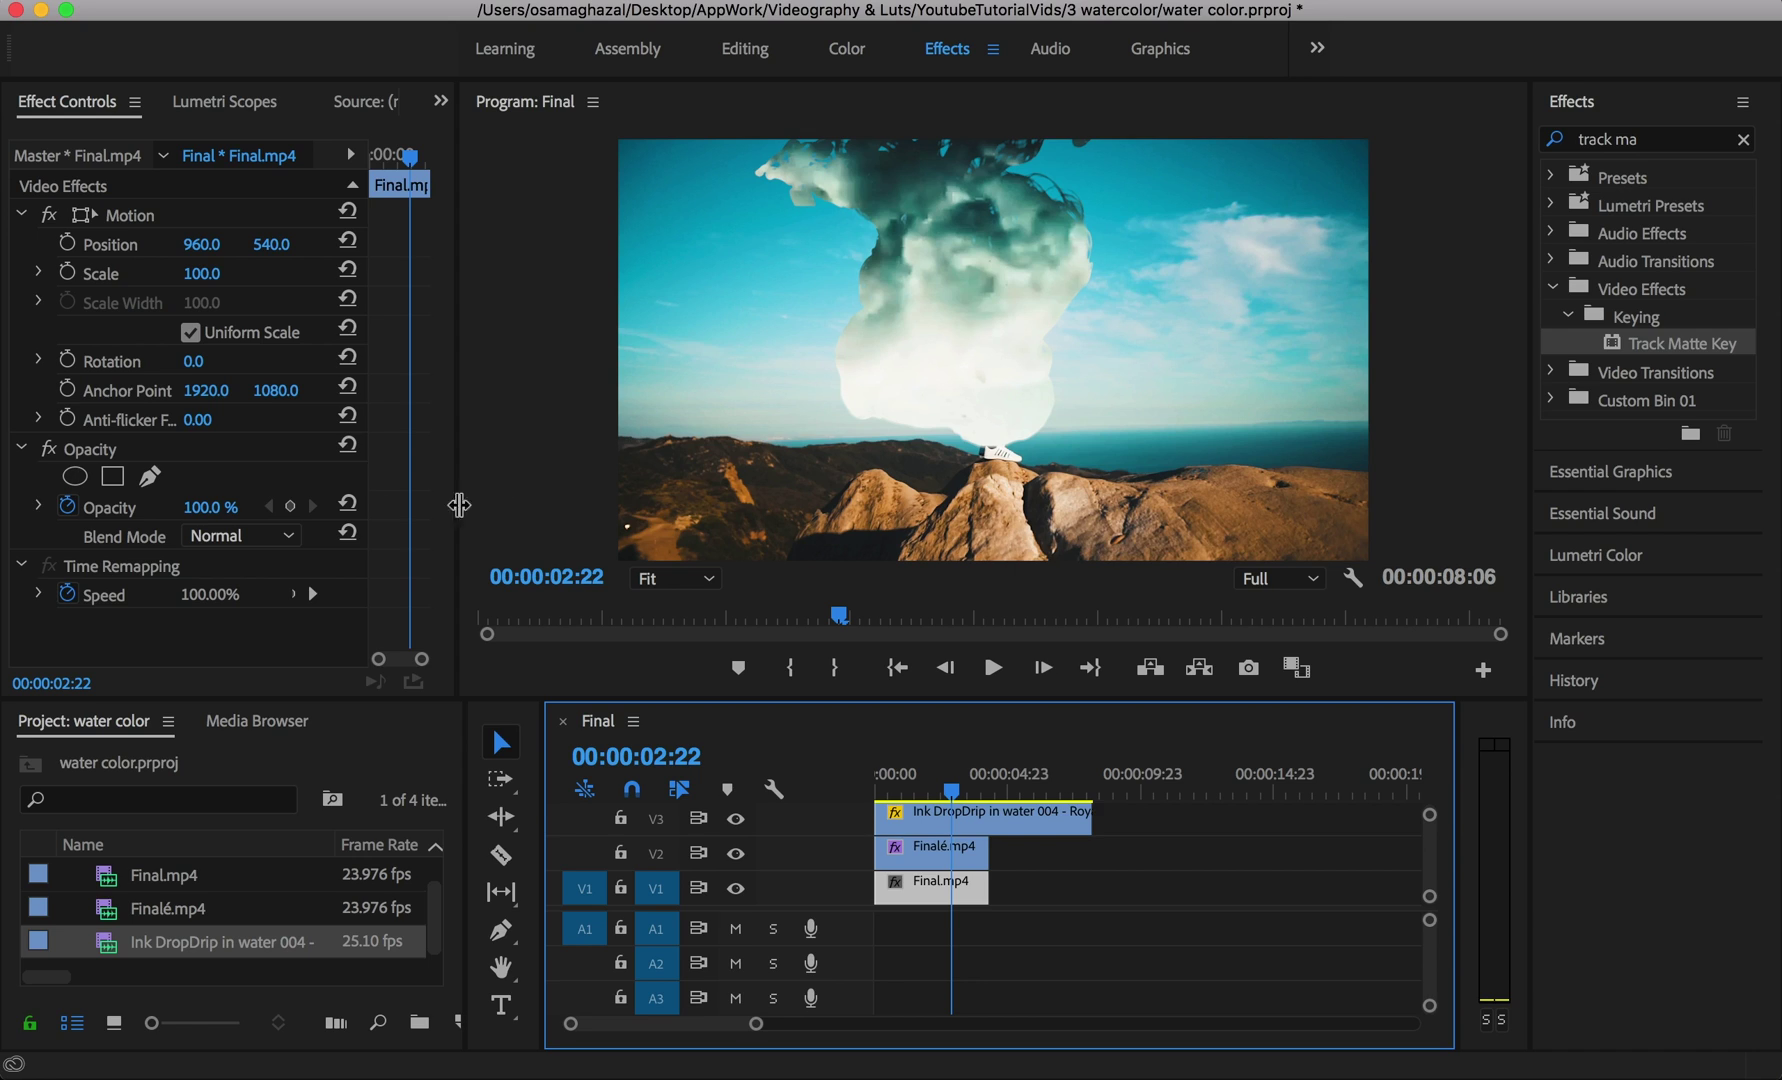
- Enable Reverse on the Finalé.mp4 Track Matte Key so the man shows inside the ink
{"action": "left_click", "coordinate": [933, 856]}
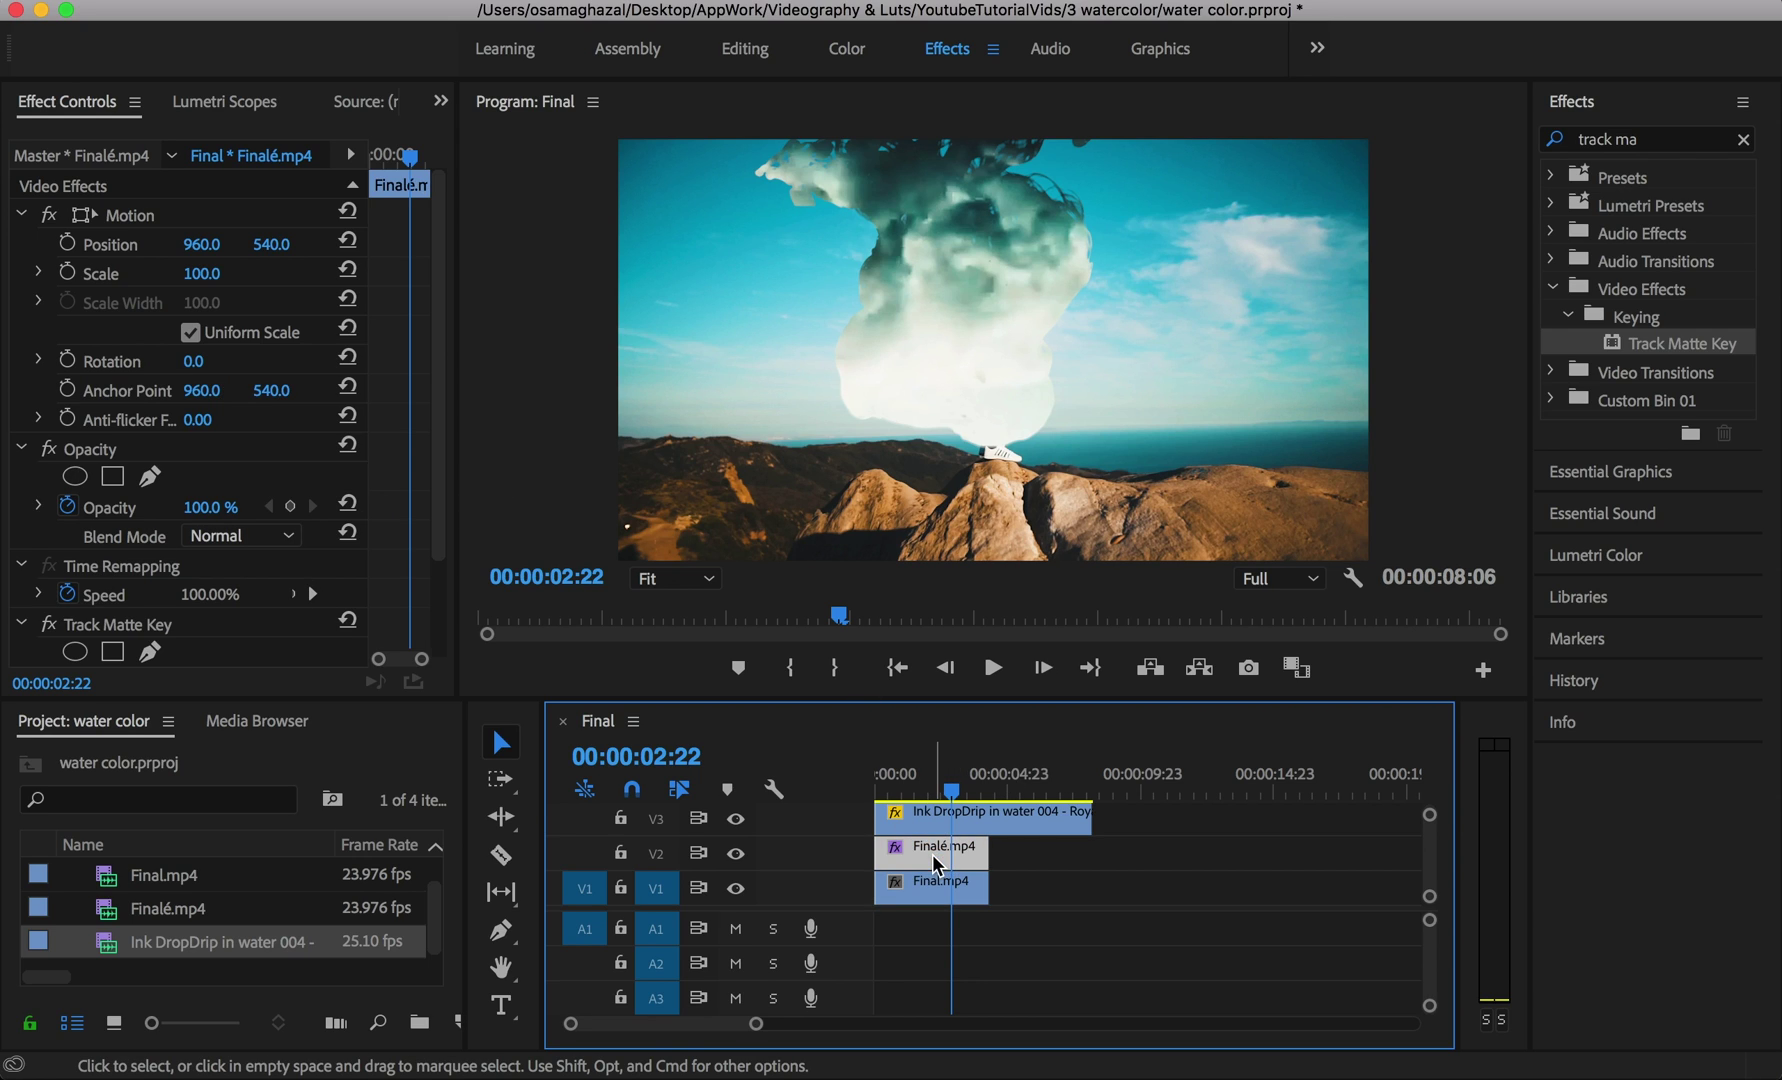
{"action": "scroll", "coordinate": [420, 597], "scroll_direction": "down", "scroll_amount": 3}
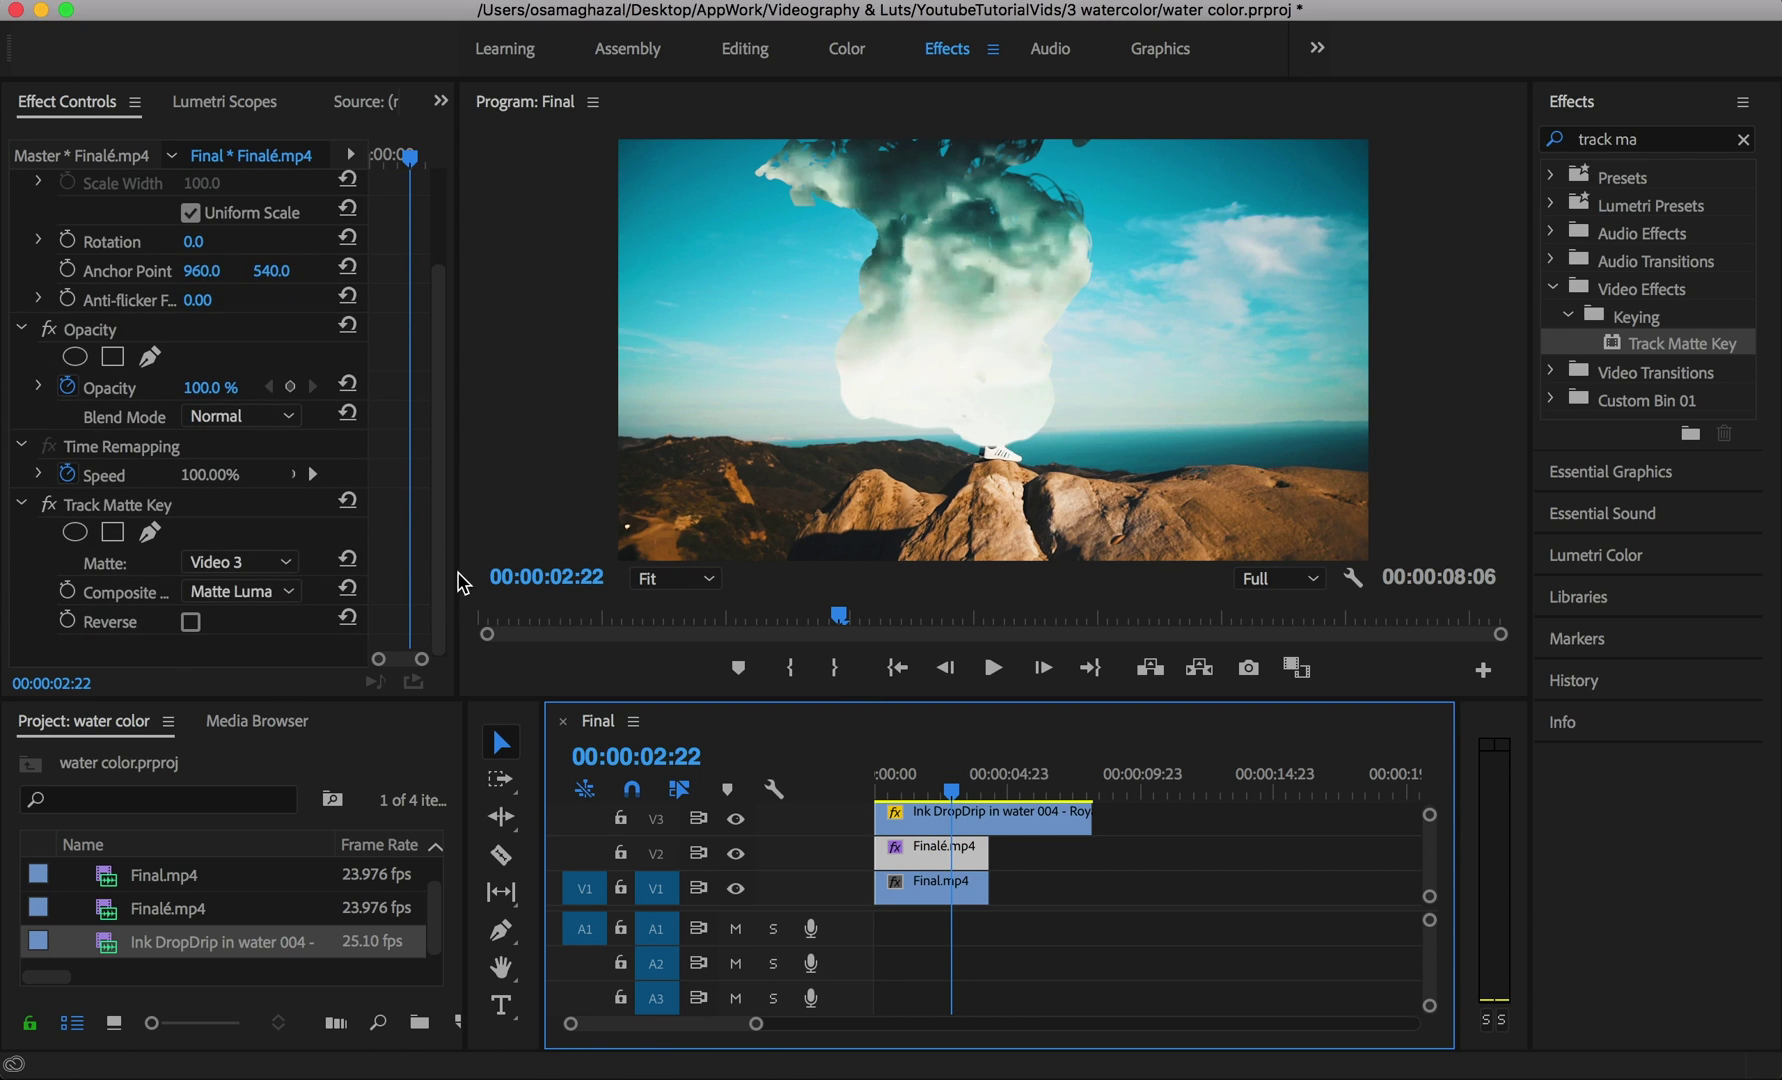
{"action": "left_click", "coordinate": [191, 622]}
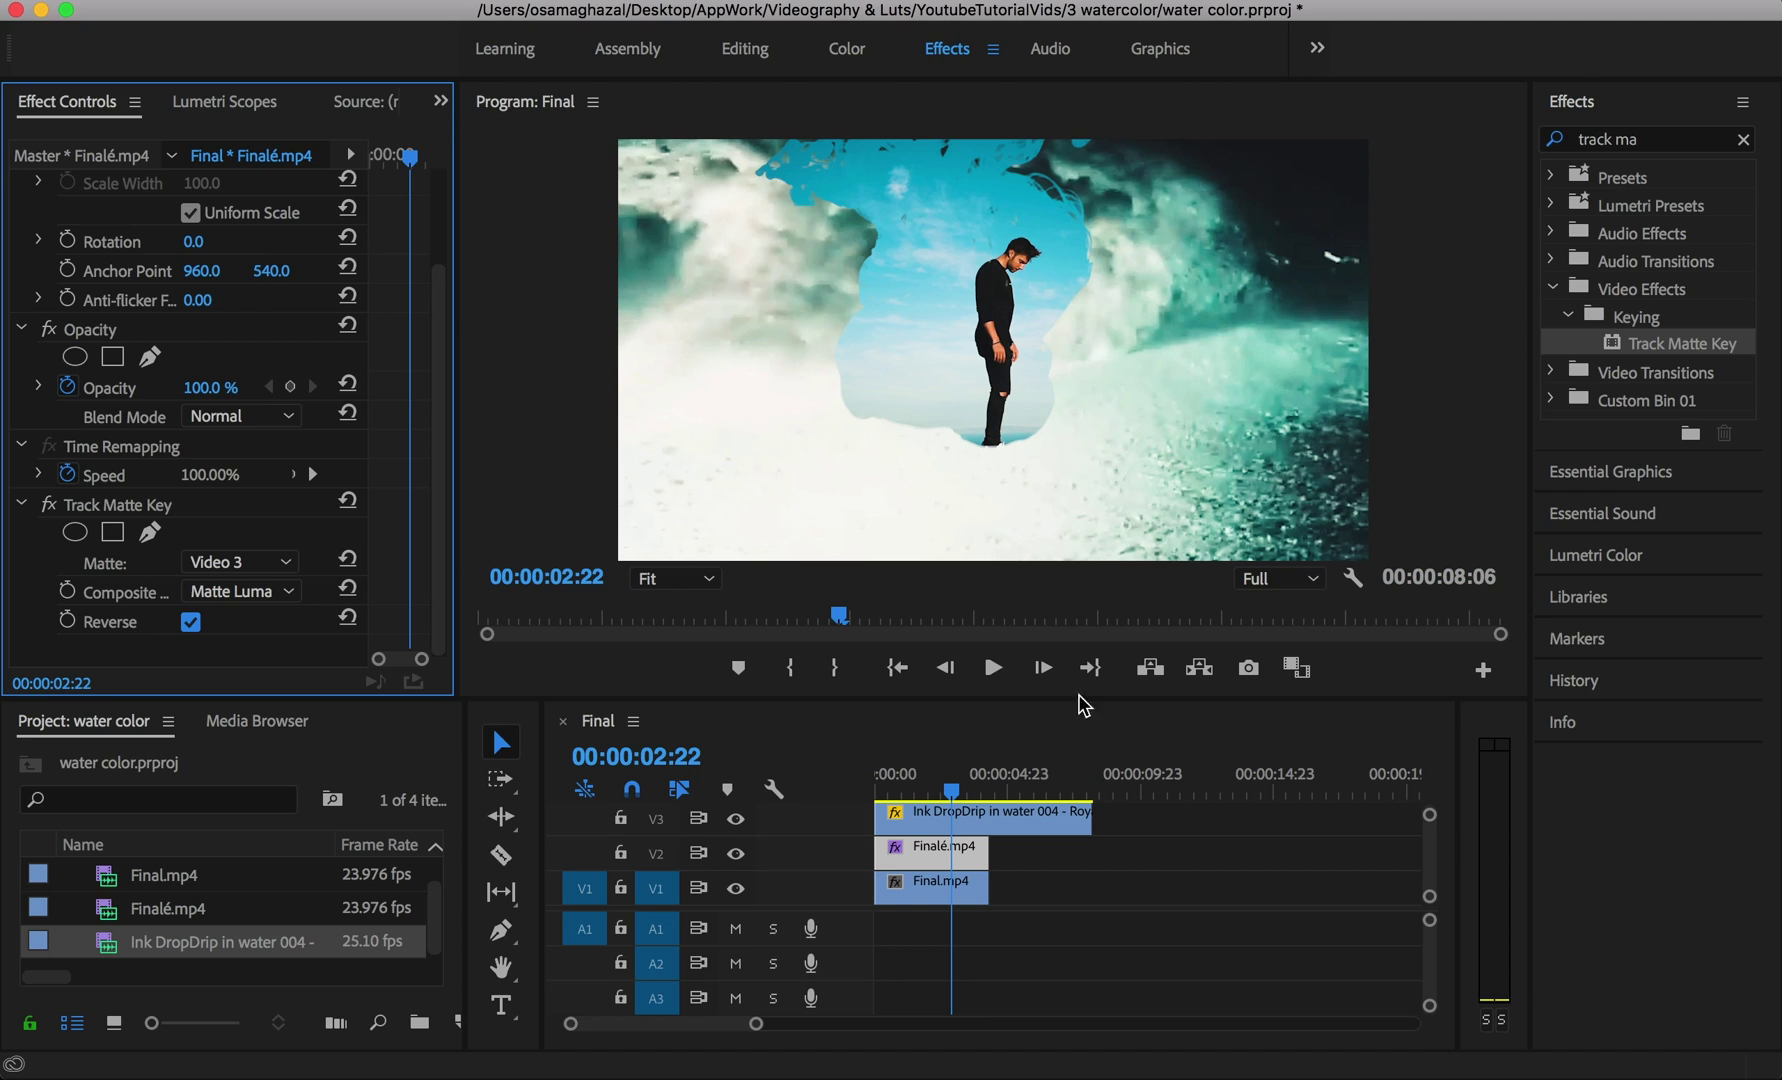
{"action": "left_click", "coordinate": [898, 668]}
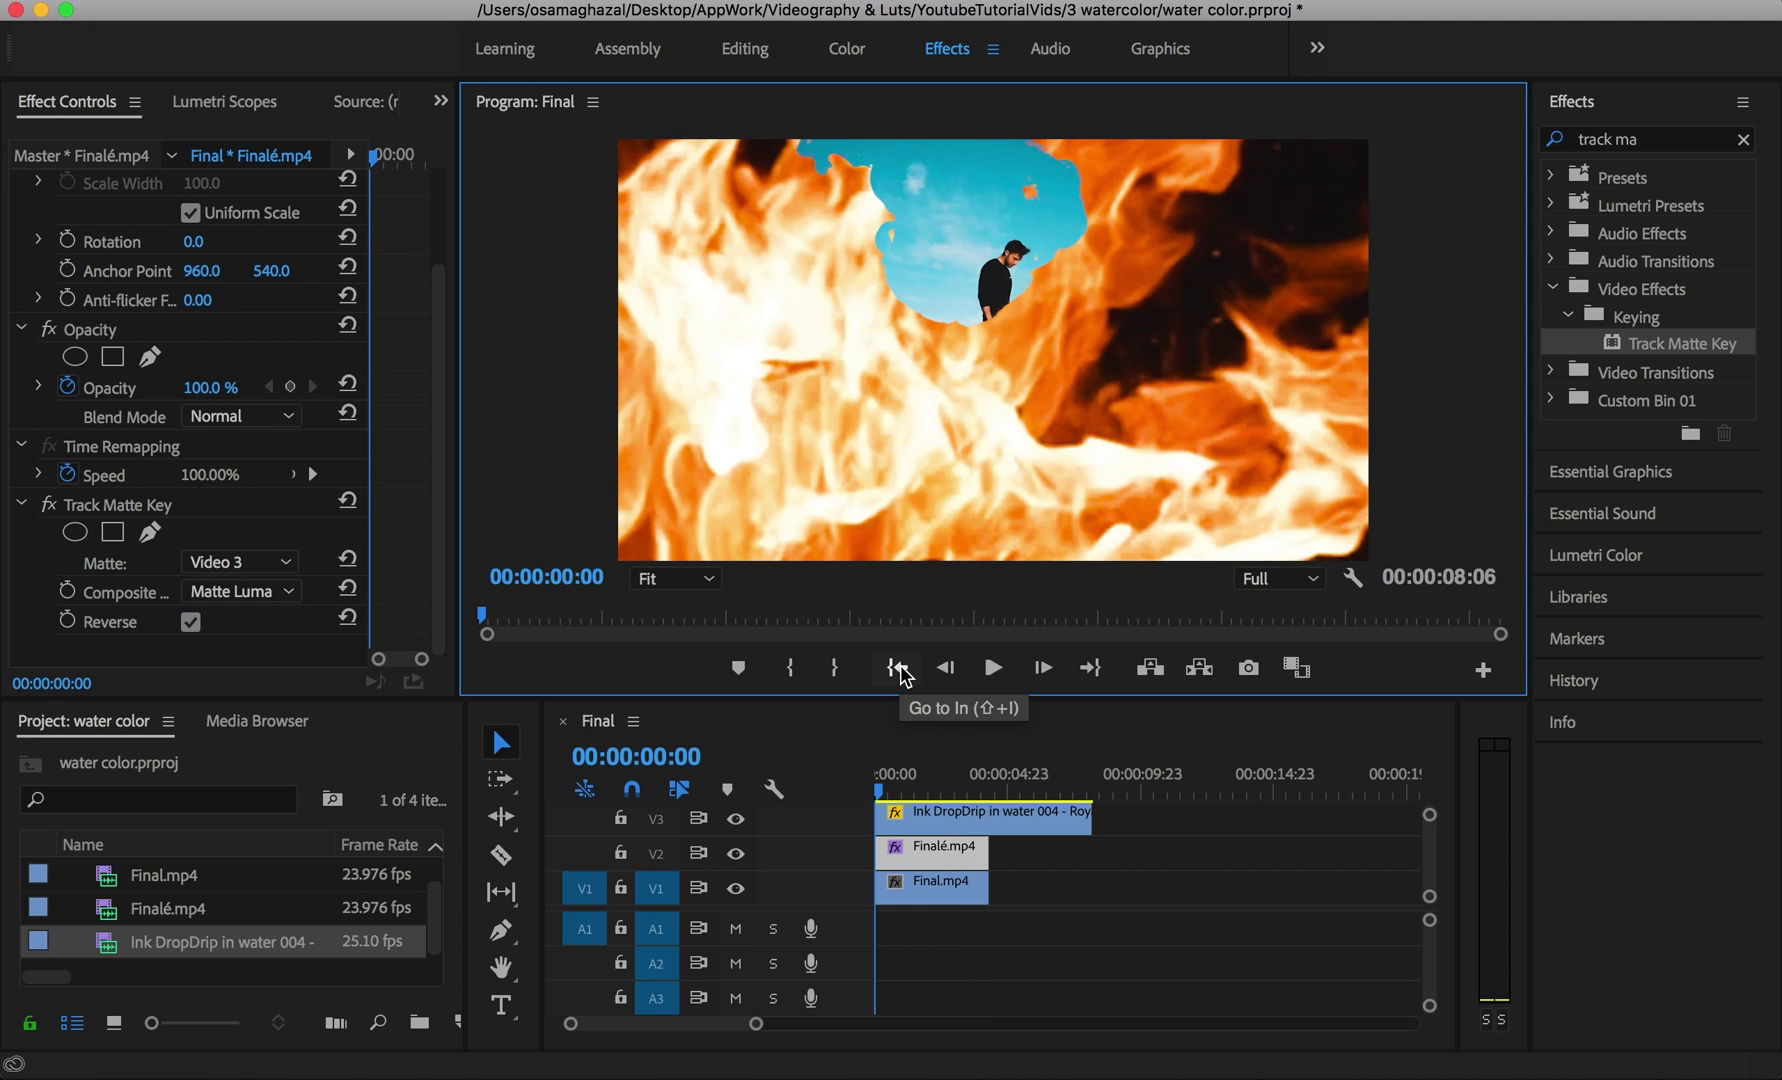
{"action": "left_click", "coordinate": [960, 889]}
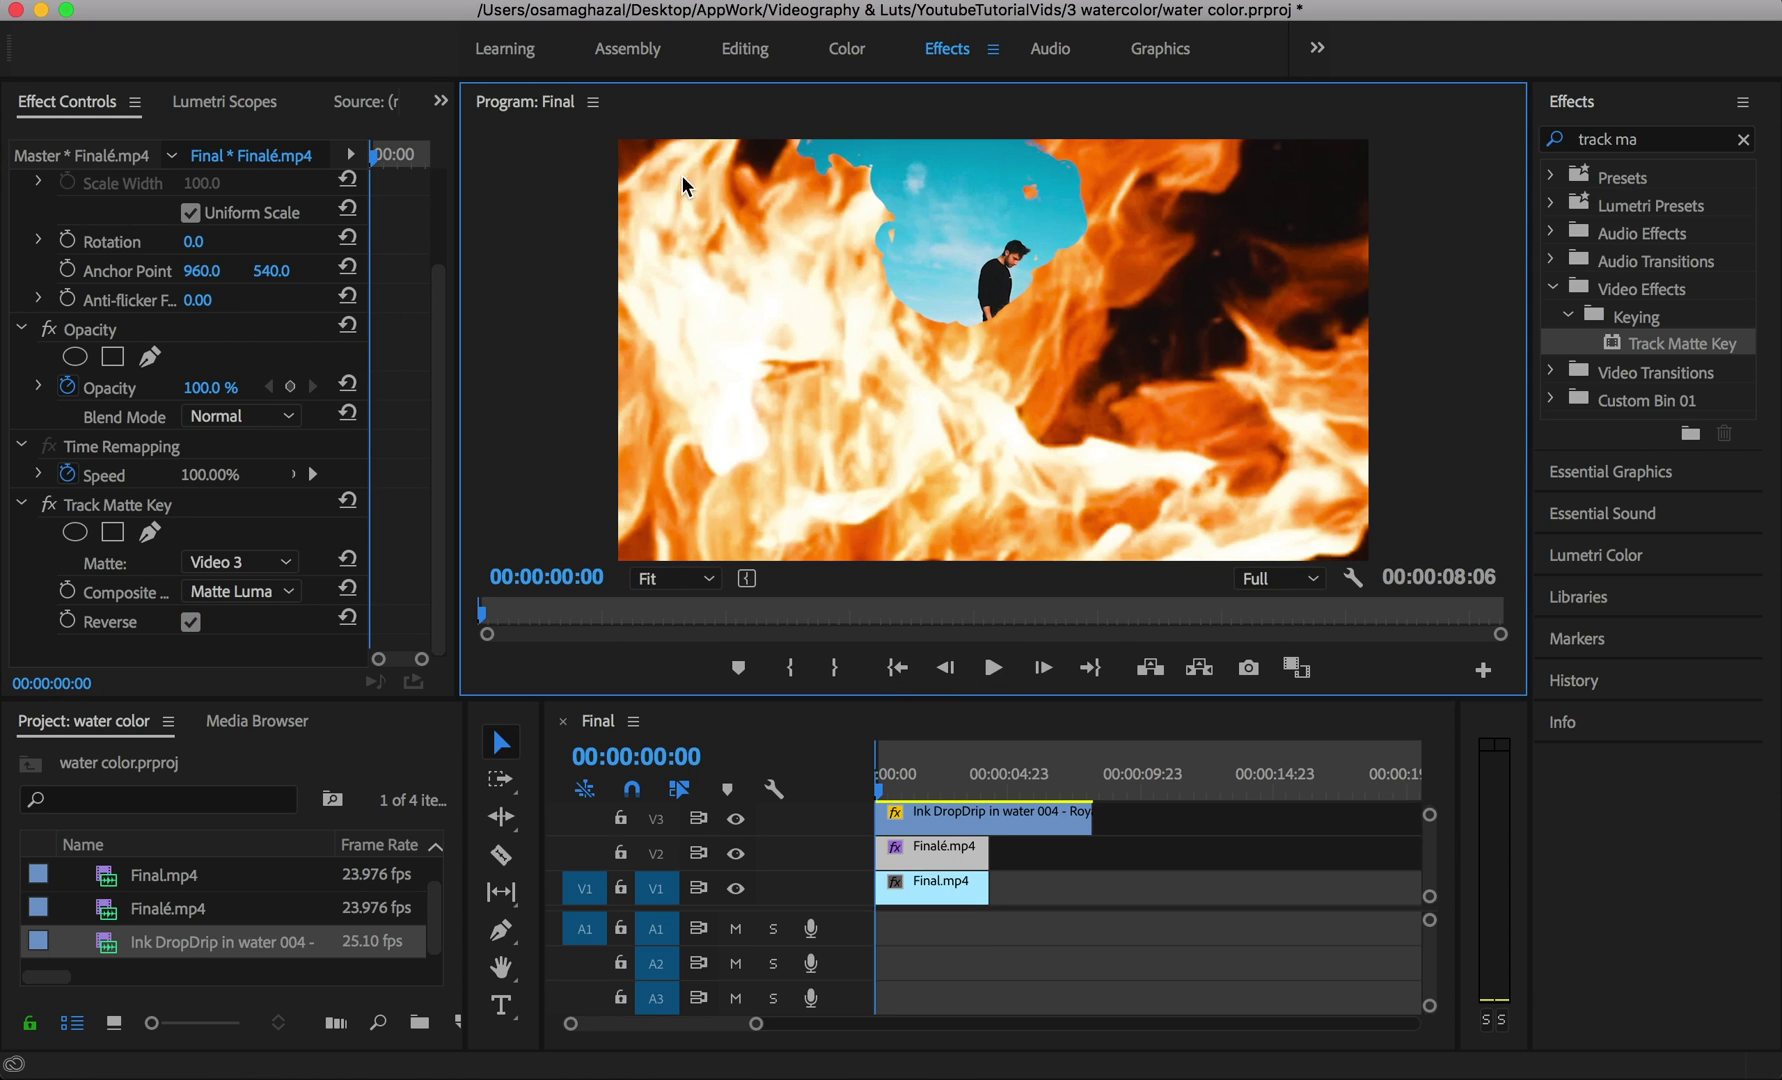
- Play the sequence from the start to preview the reversed matte
{"action": "left_click", "coordinate": [991, 791]}
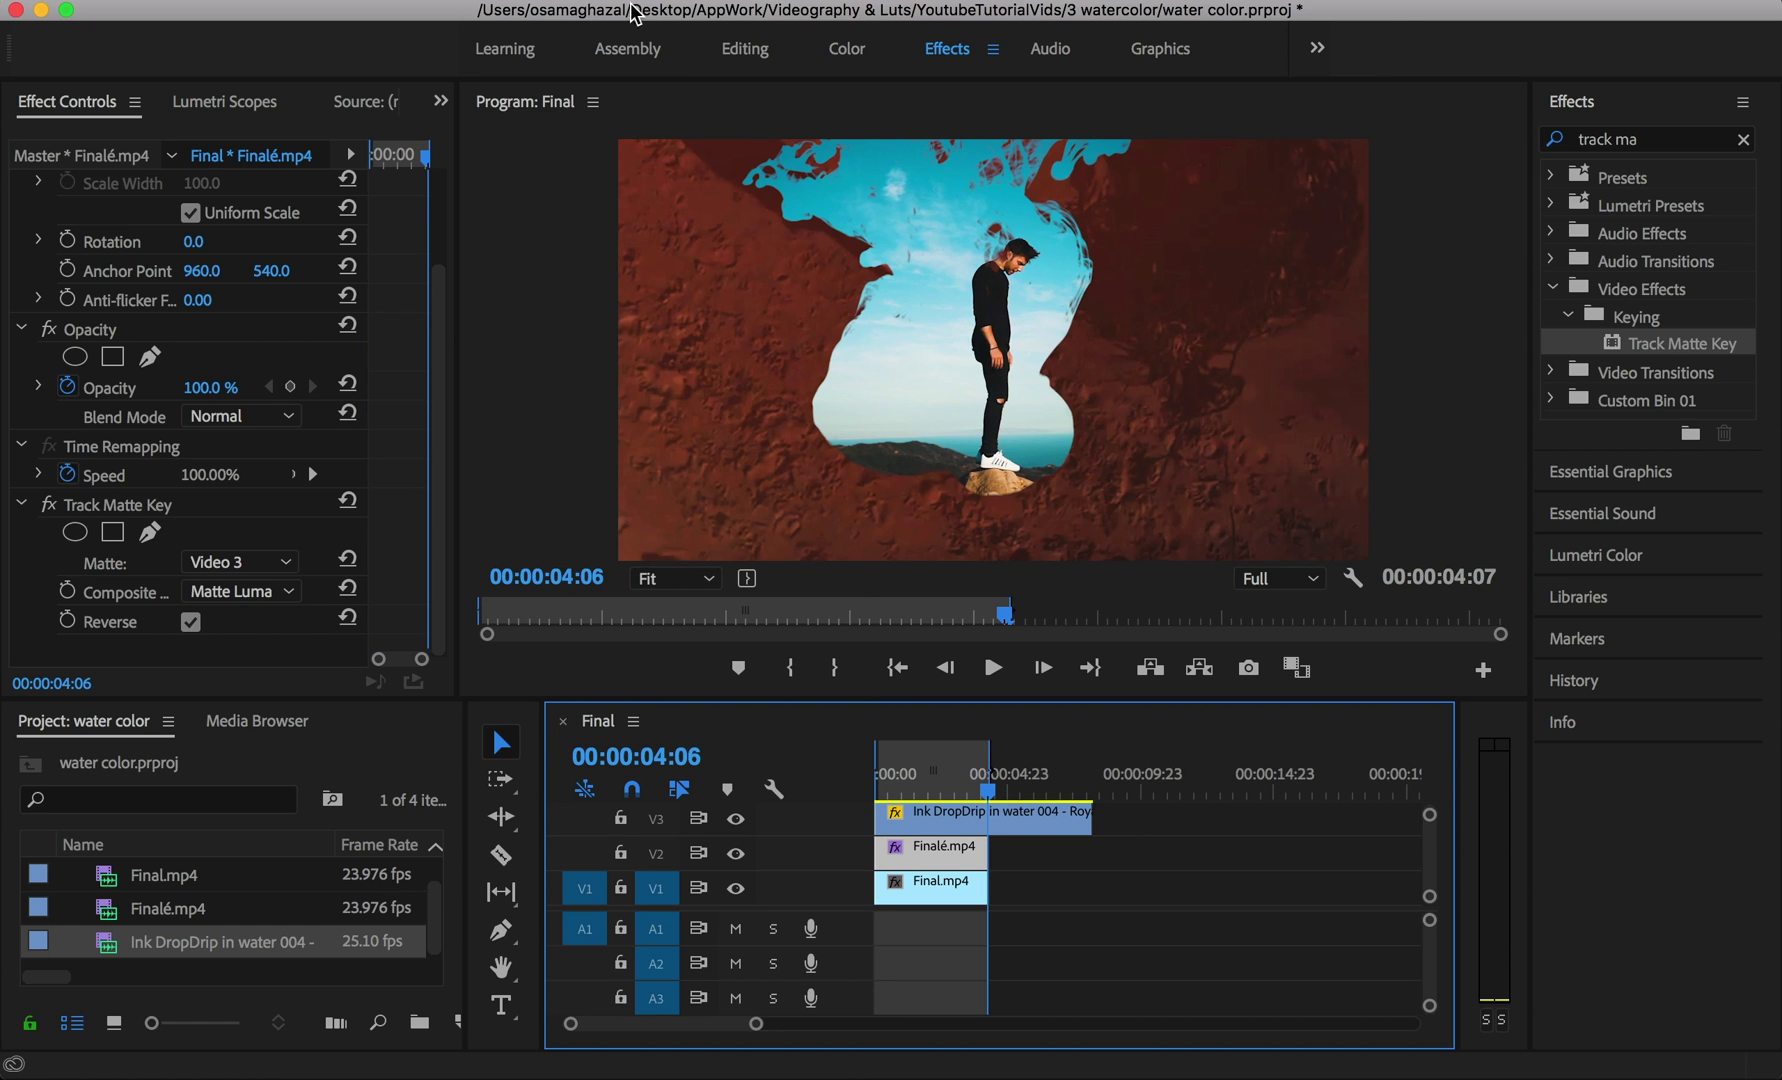
{"action": "left_click", "coordinate": [634, 15]}
{"action": "key", "text": "Home"}
{"action": "key", "text": "space"}
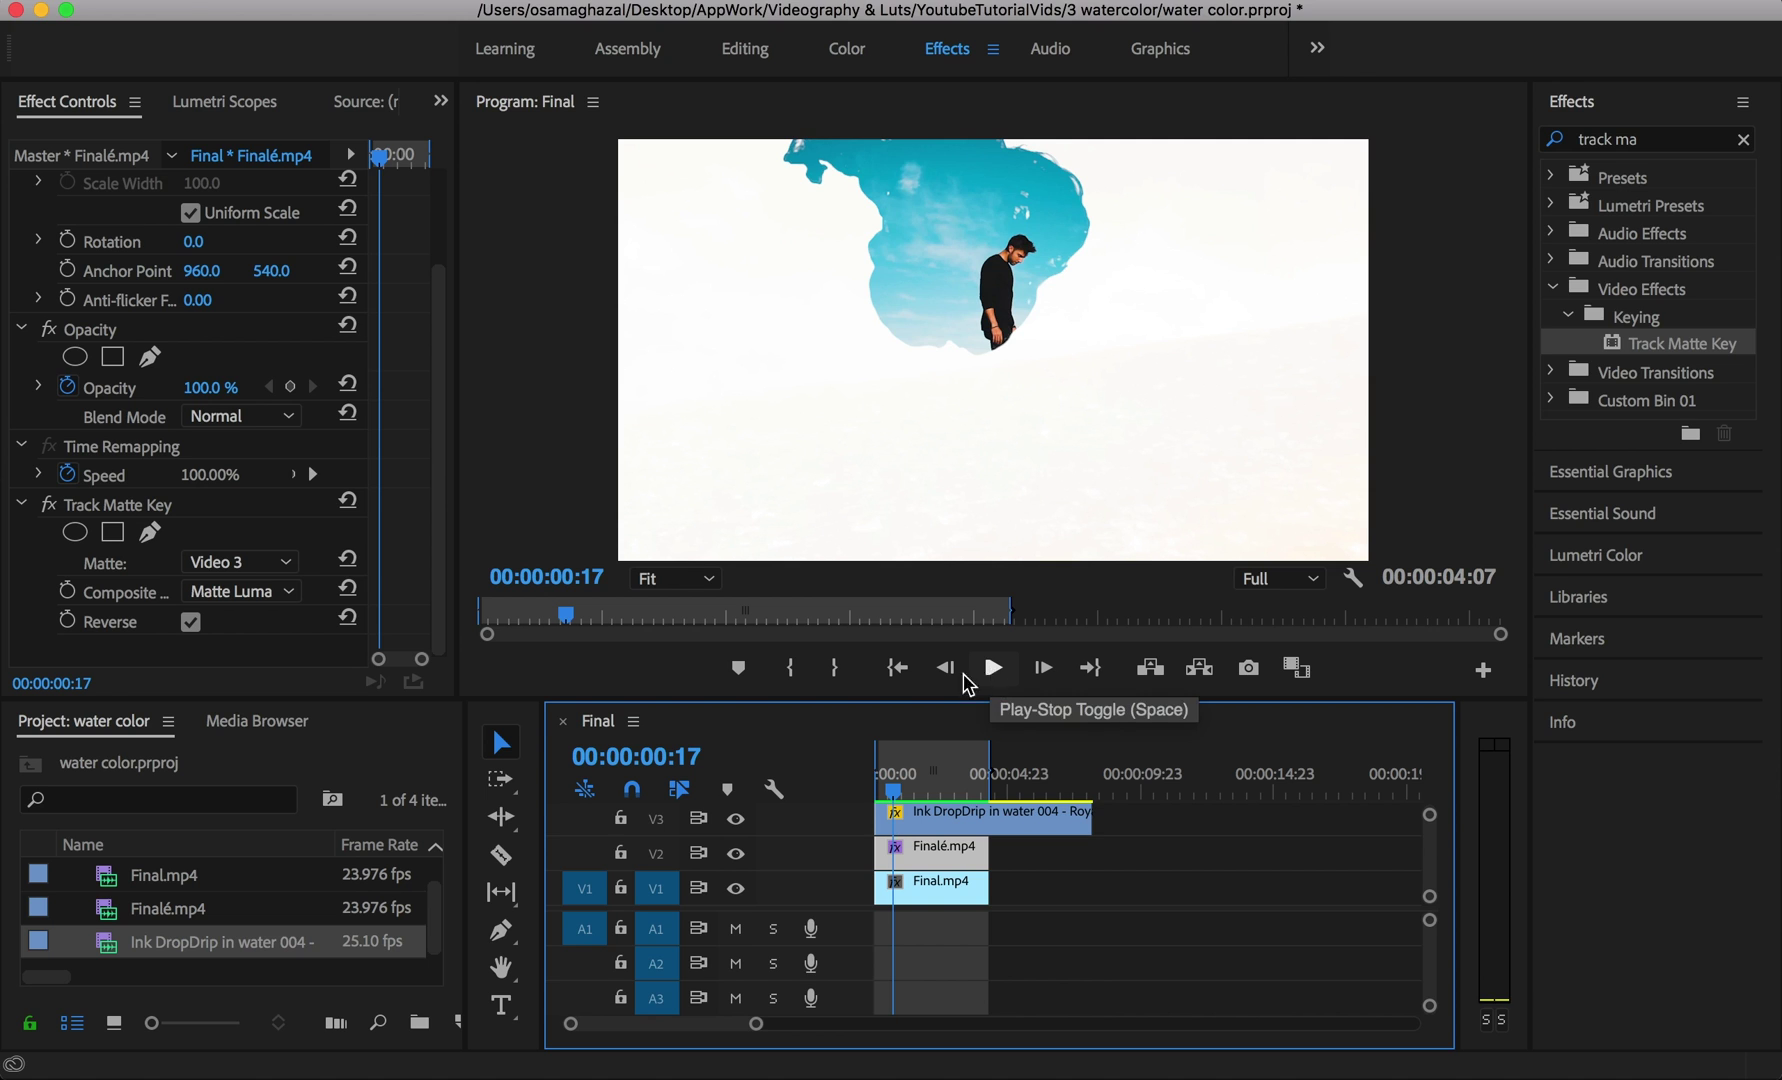
{"action": "left_click", "coordinate": [898, 667]}
- Cut the V3 ink clip at 00:00:03:16 and delete the piece after the cut
{"action": "left_click", "coordinate": [992, 667]}
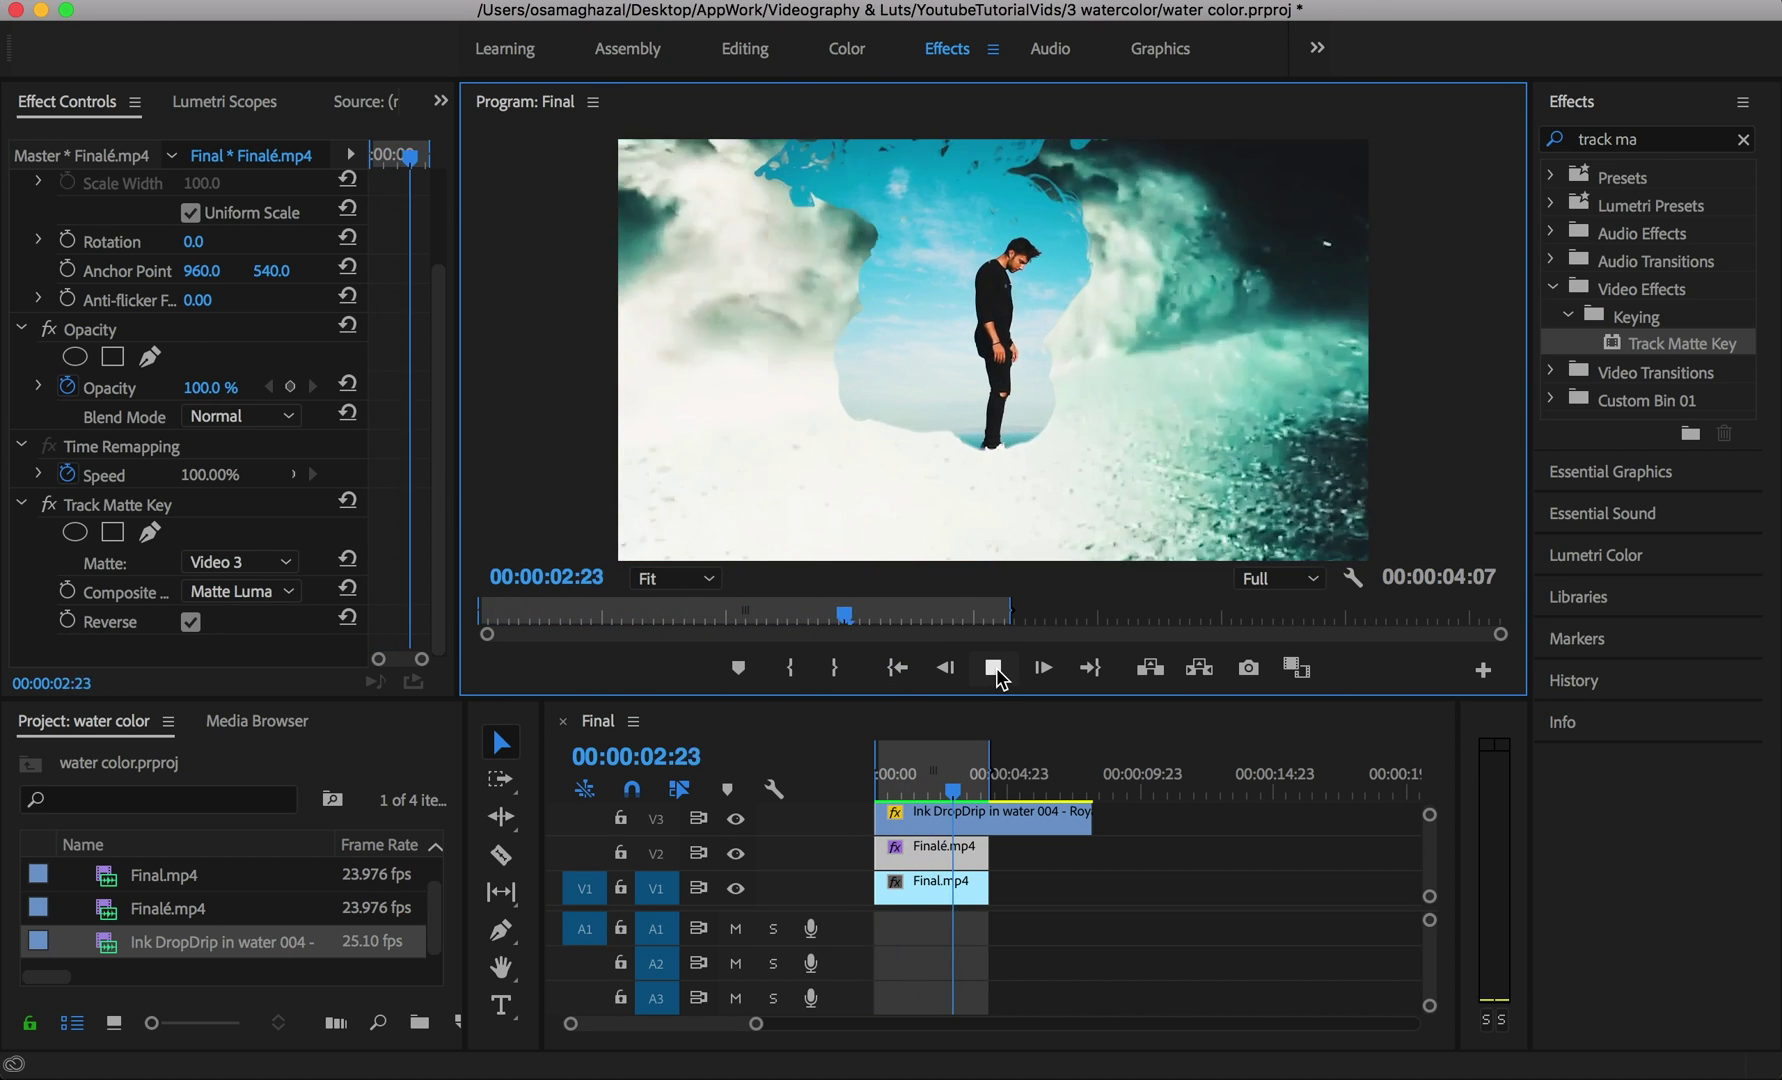
{"action": "key", "text": "space"}
{"action": "key", "text": "space"}
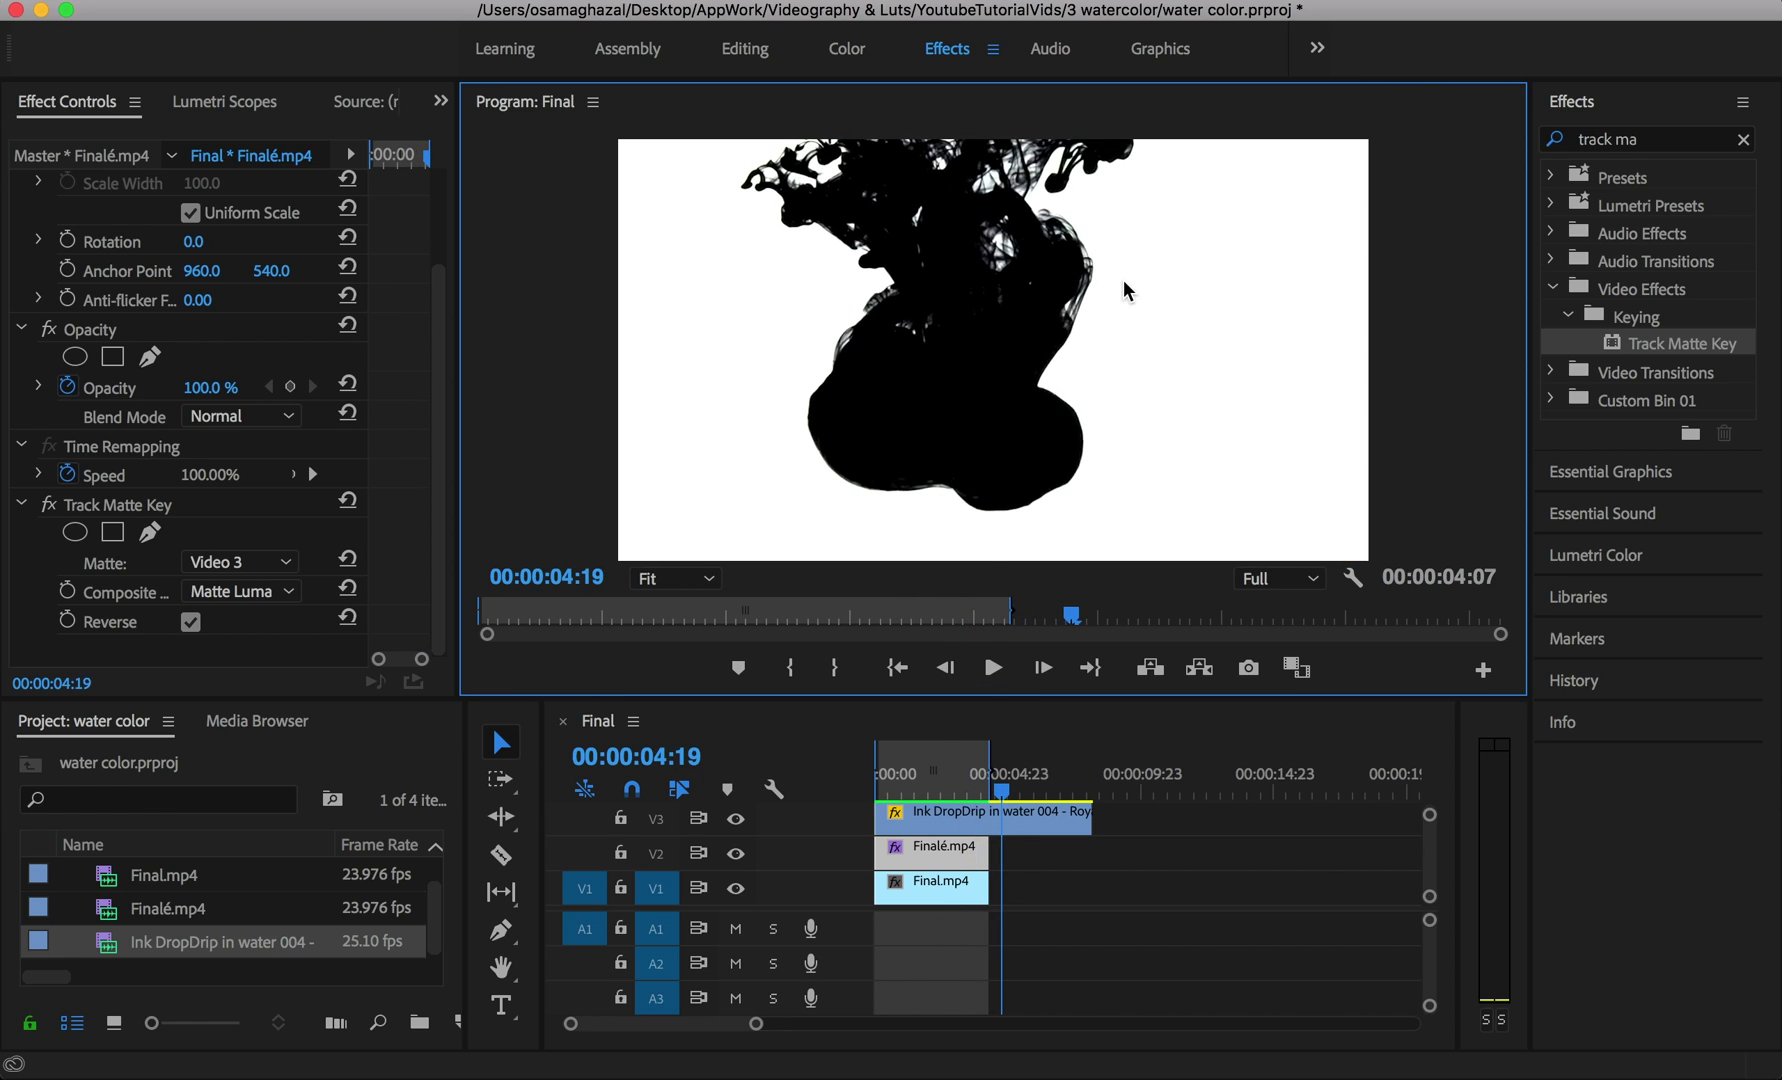
{"action": "left_click_drag", "start_coordinate": [987, 783], "coordinate": [972, 779]}
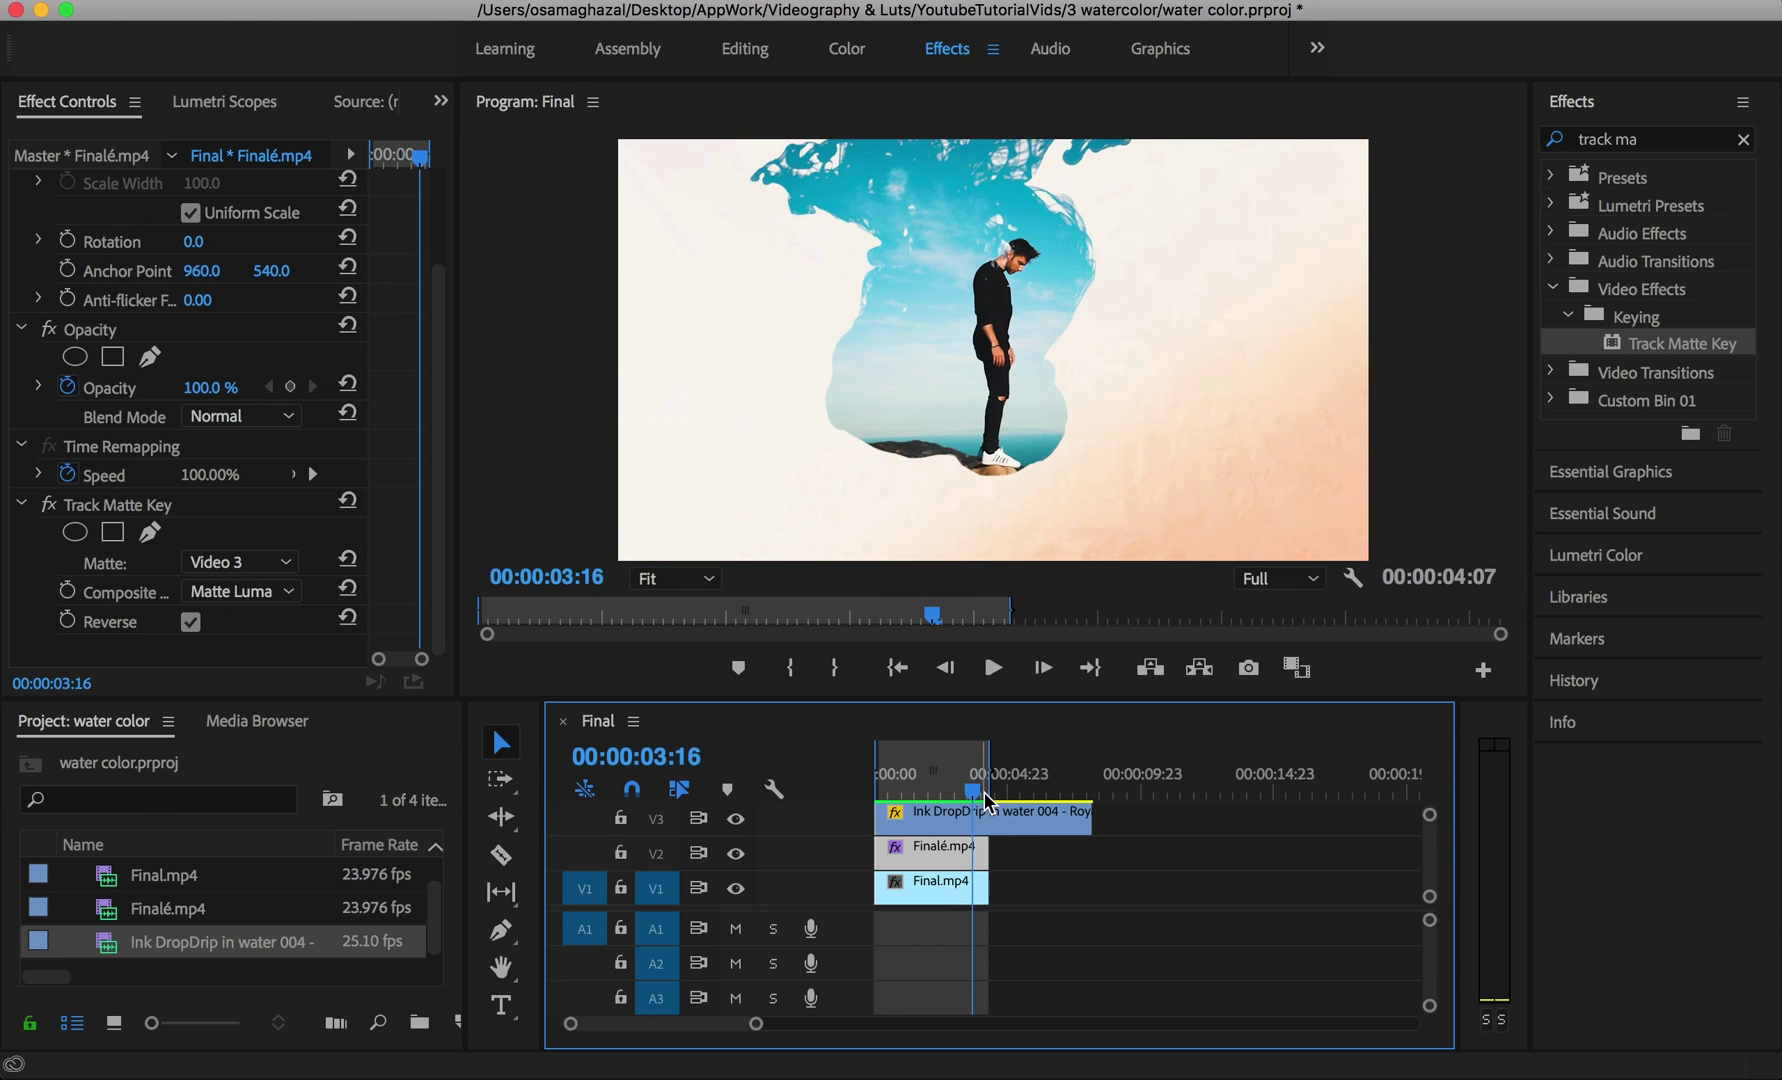
{"action": "key", "text": "c"}
{"action": "key", "text": "v"}
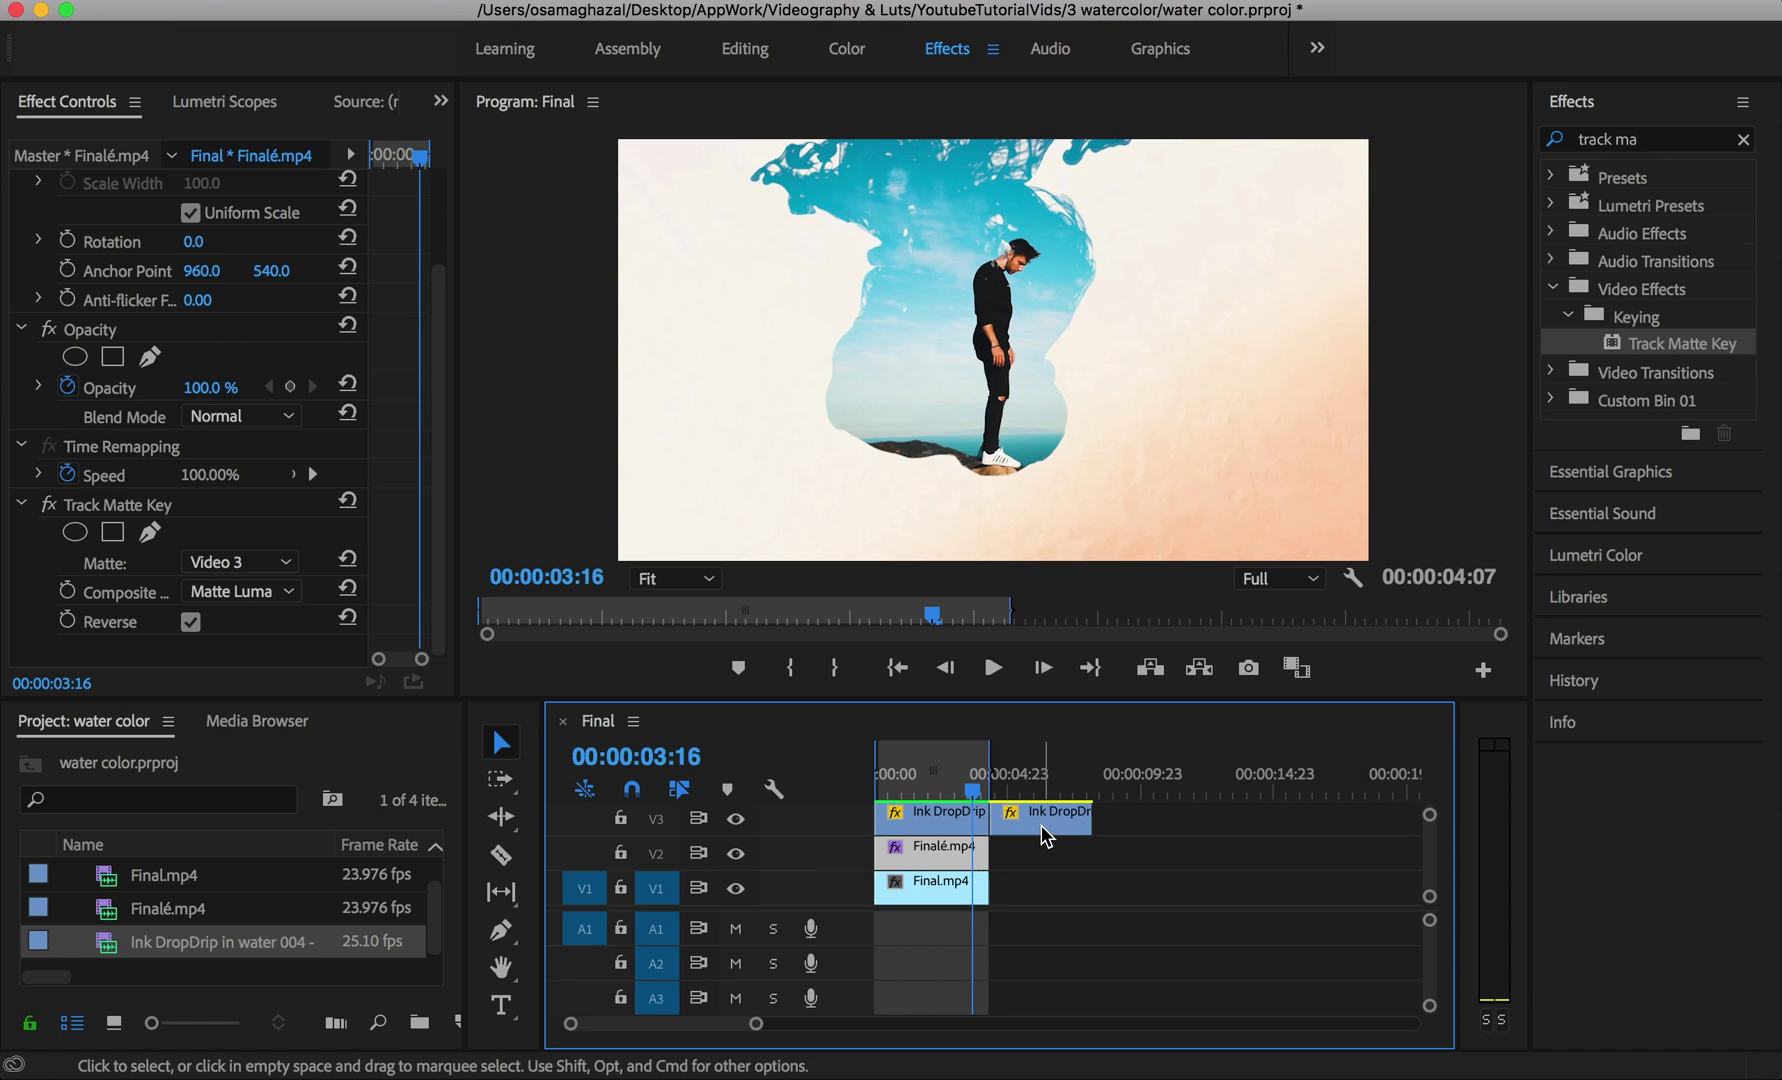
{"action": "left_click", "coordinate": [1039, 821]}
{"action": "key", "text": "Delete"}
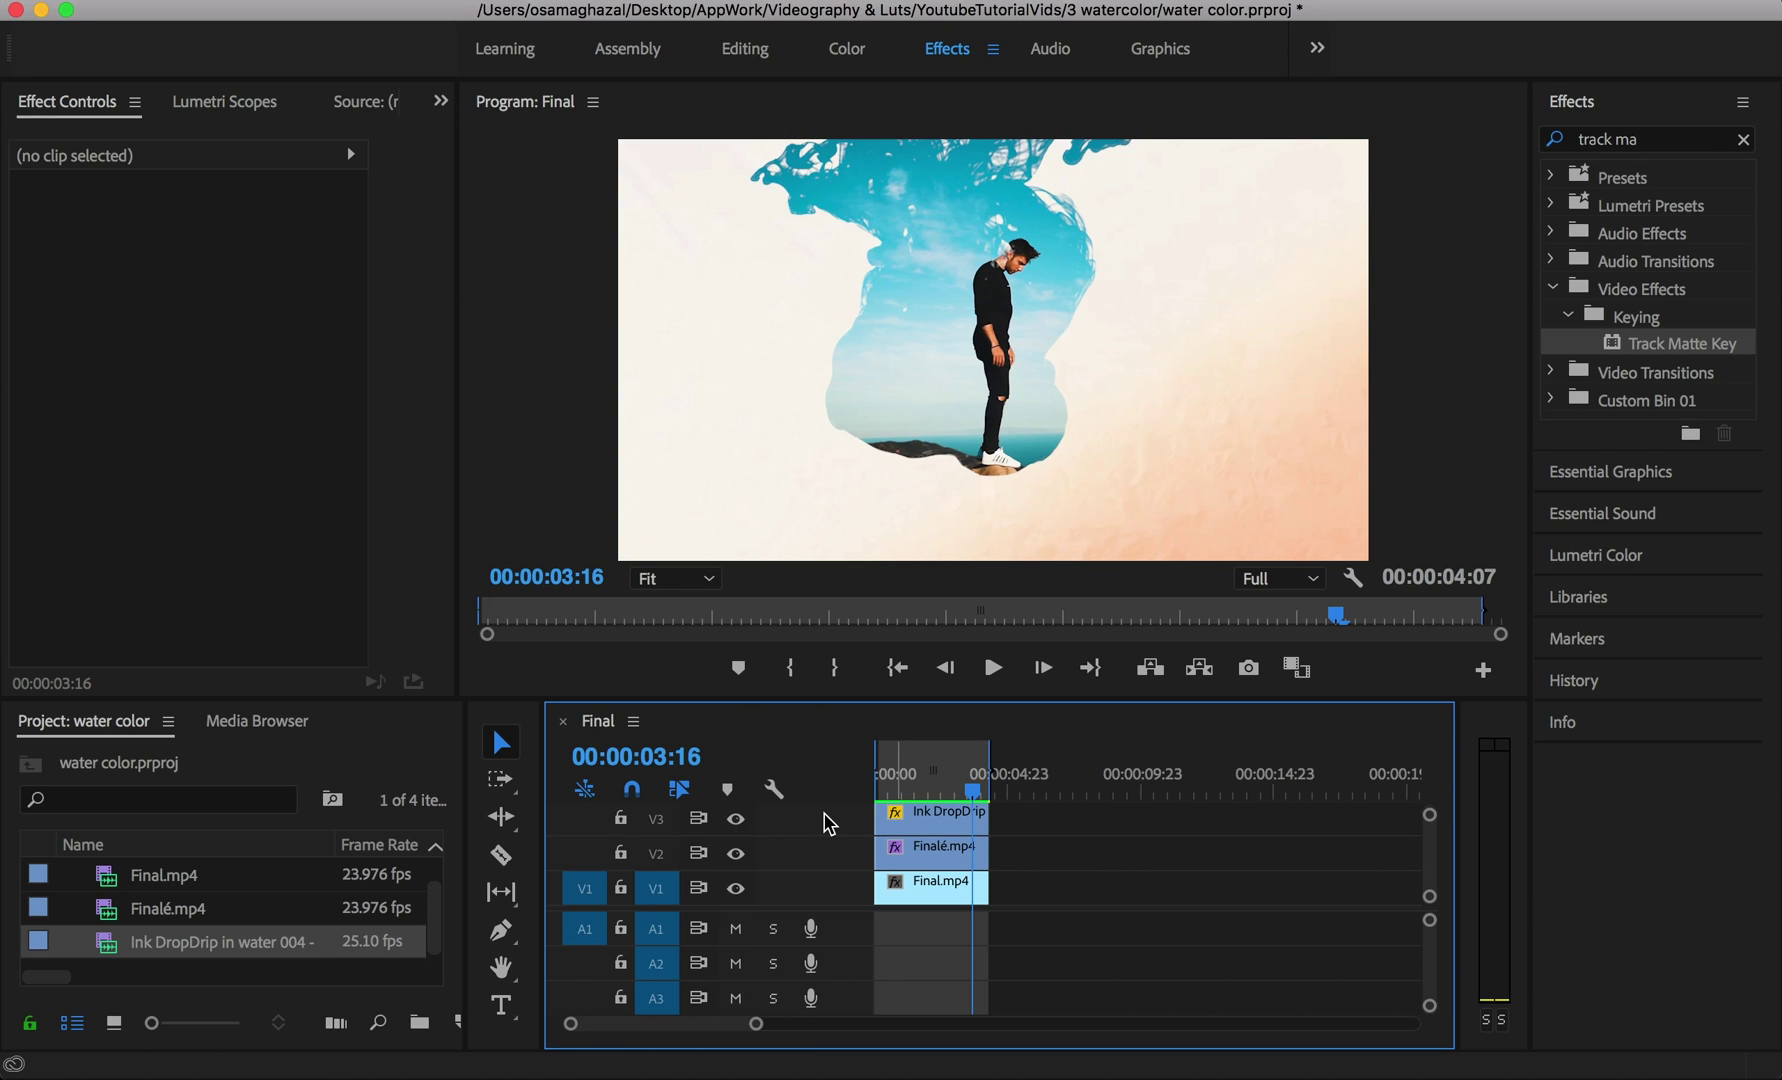
- Play the finished ink-drop transition from the sequence start
{"action": "key", "text": "Home"}
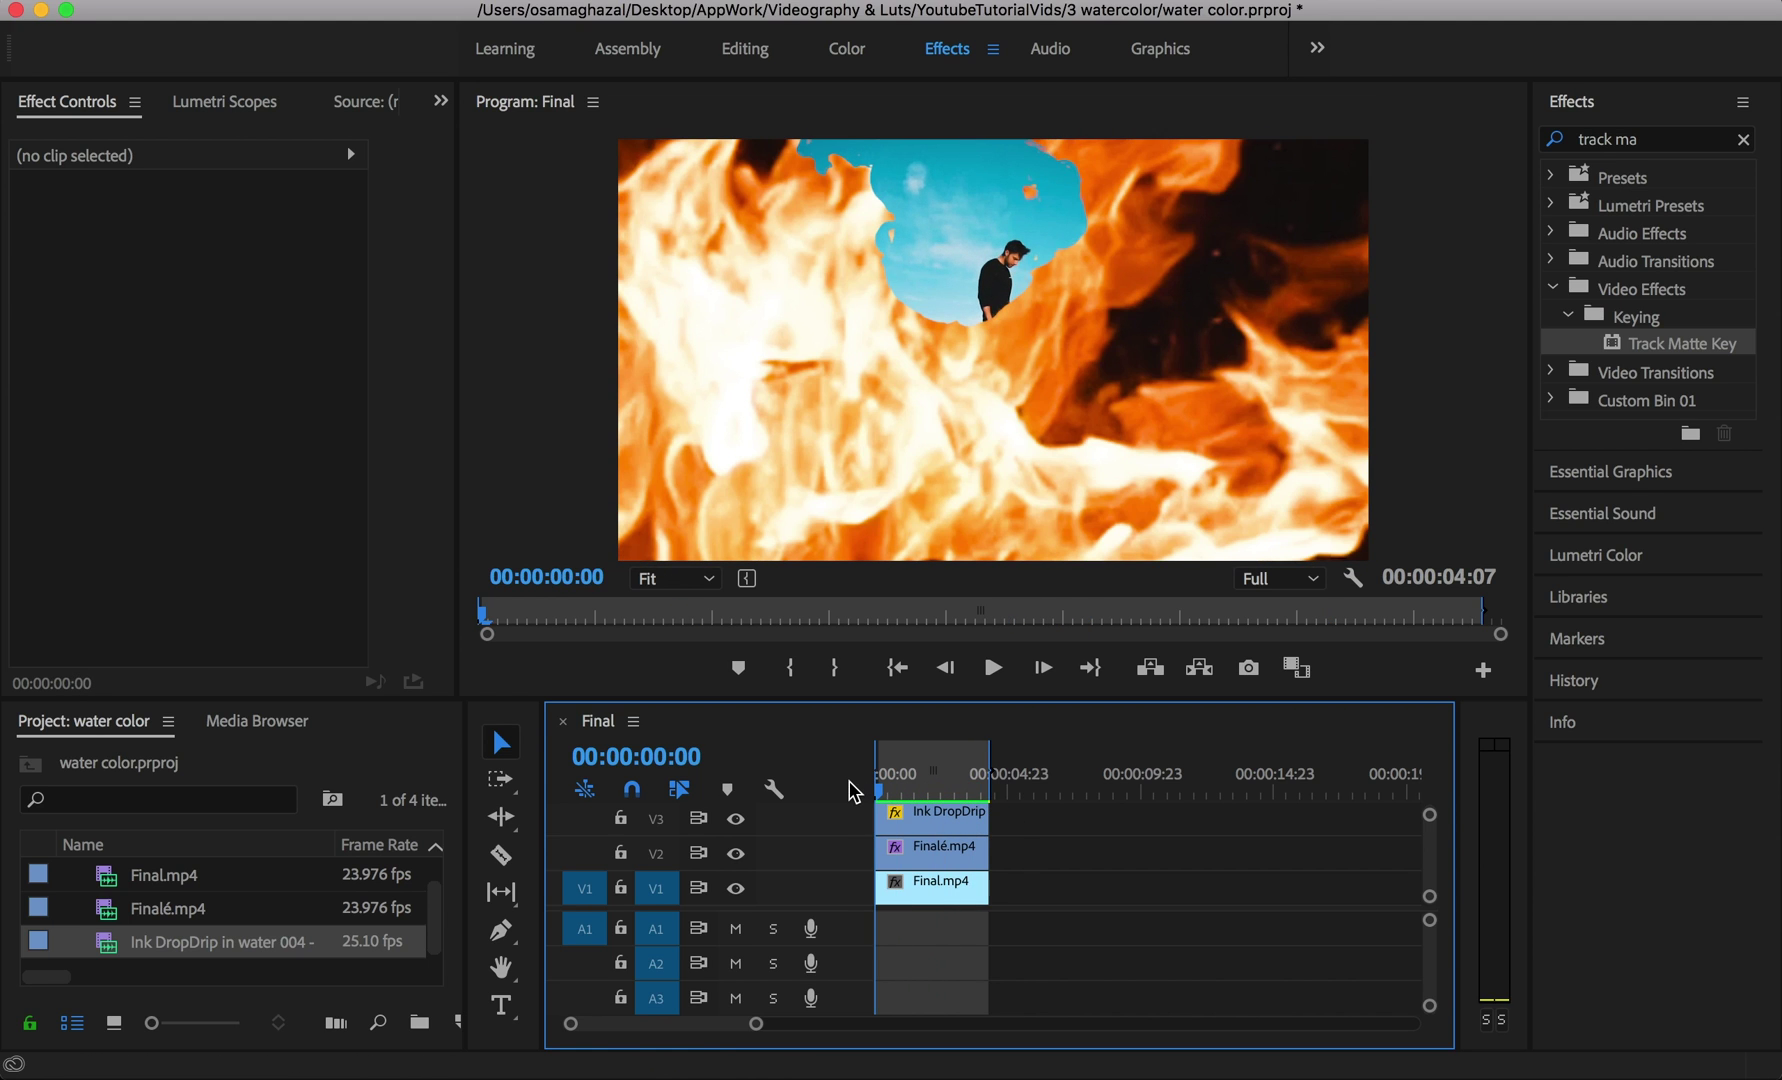
{"action": "key", "text": "space"}
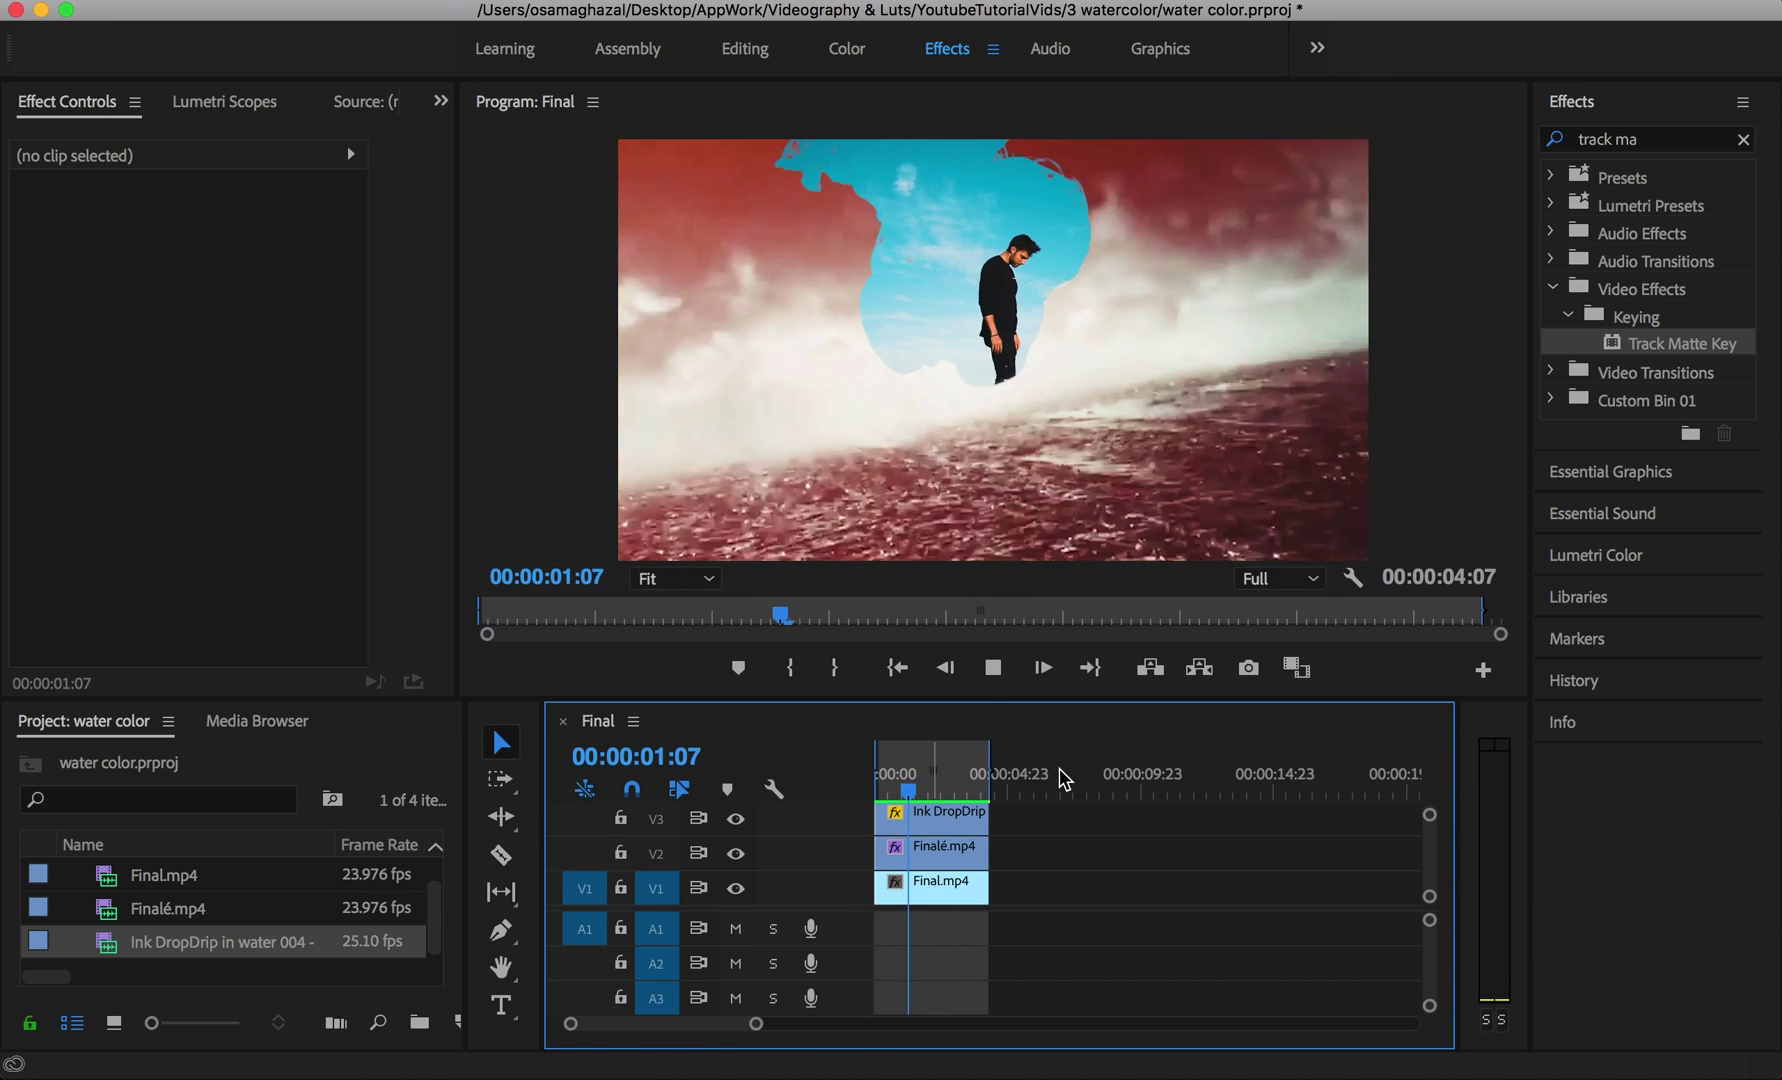